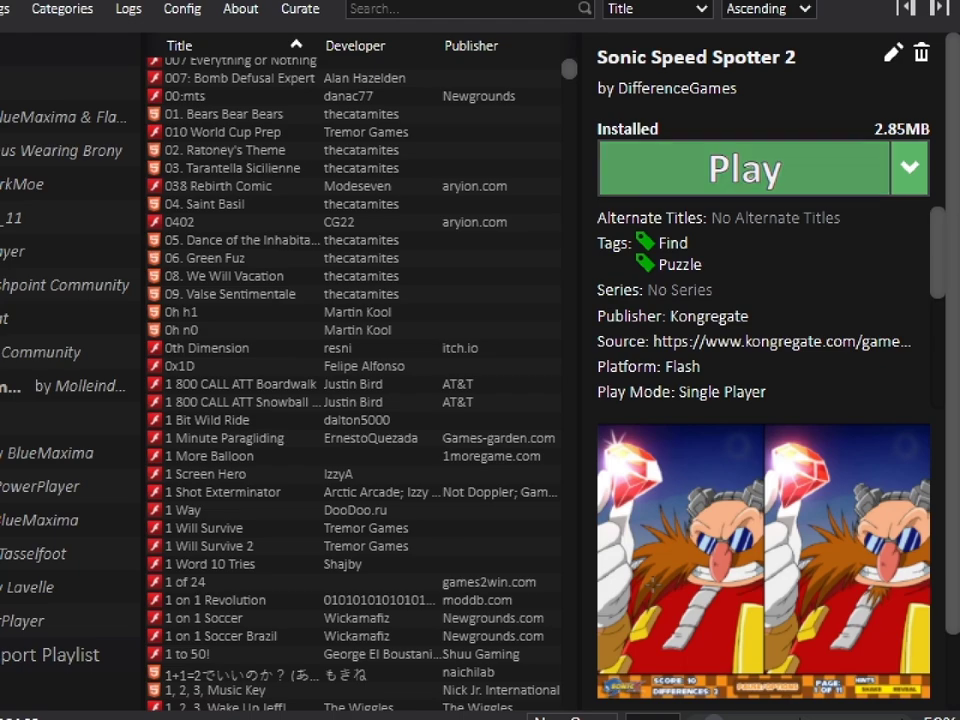
# Launch Sonic Speed Spotter 2, centre its window, view the credits, then start page 1
pyautogui.click(745, 169)
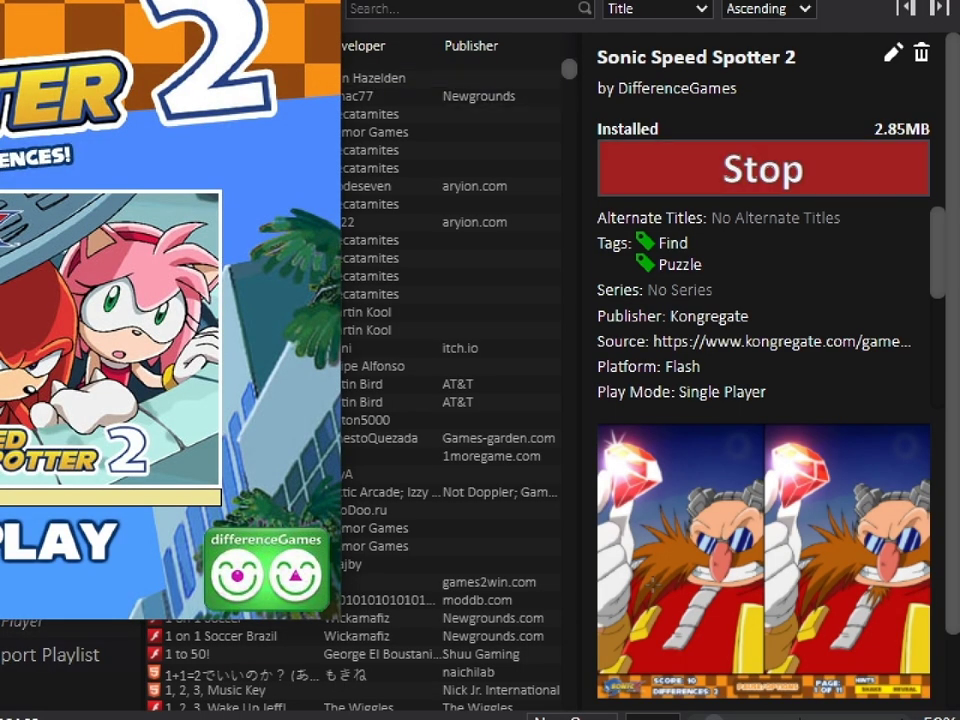
pyautogui.moveTo(10, 2)
pyautogui.mouseDown()
pyautogui.moveTo(576, 2)
pyautogui.moveTo(566, 1)
pyautogui.mouseUp()
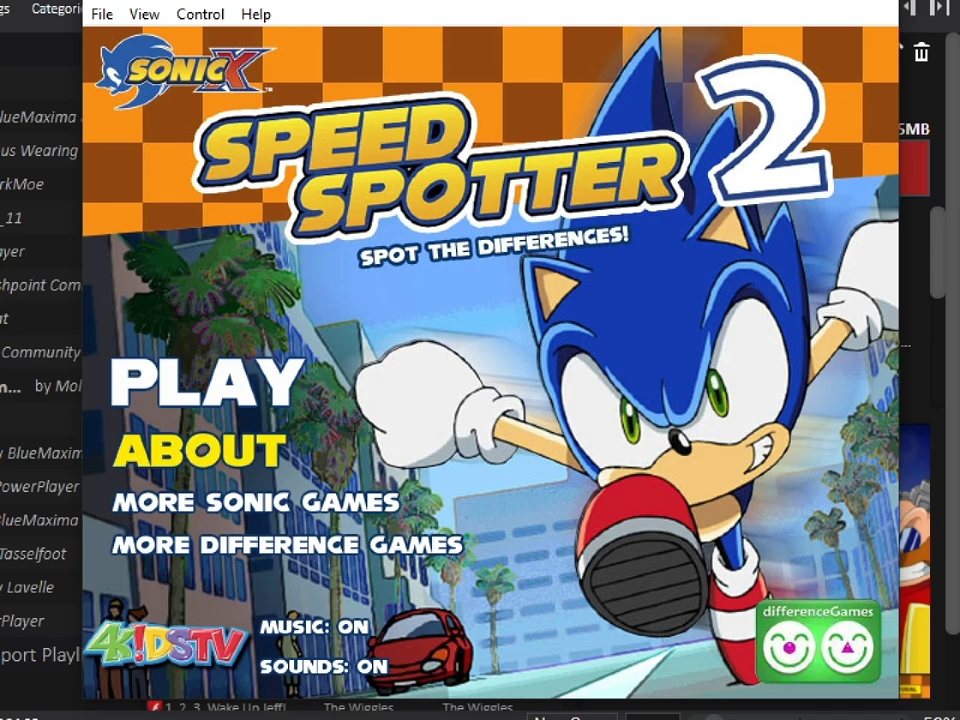
pyautogui.click(200, 450)
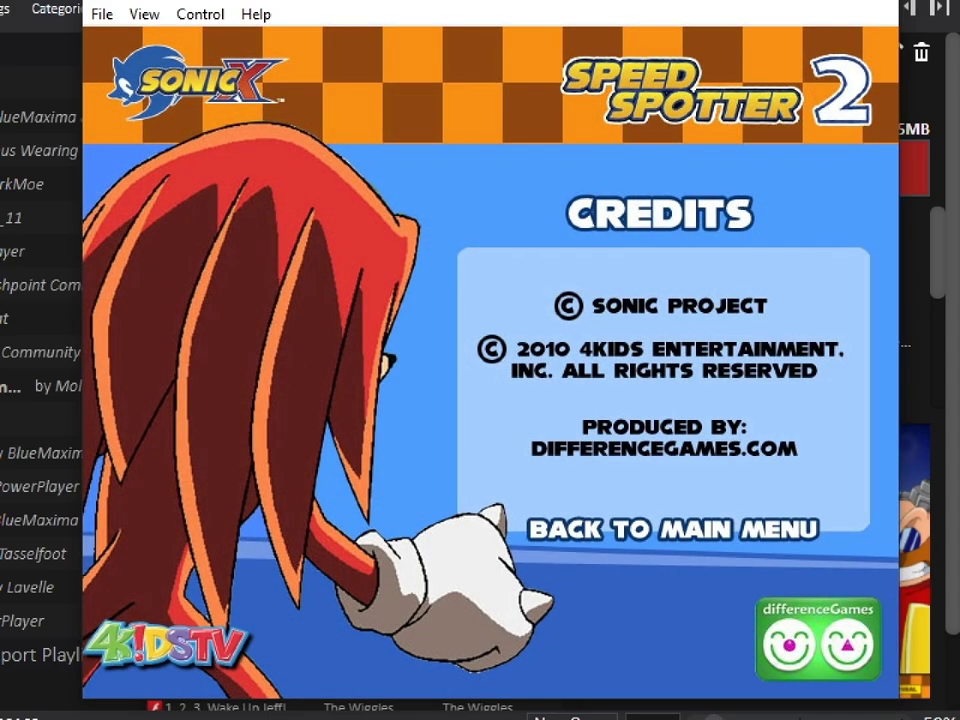
pyautogui.click(672, 529)
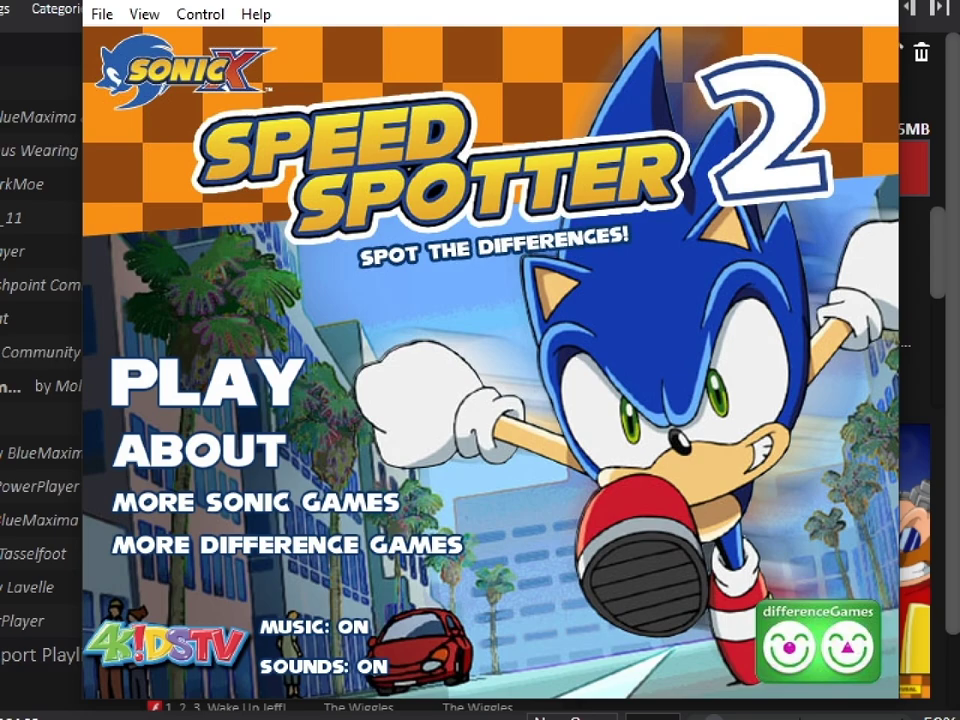
pyautogui.click(205, 381)
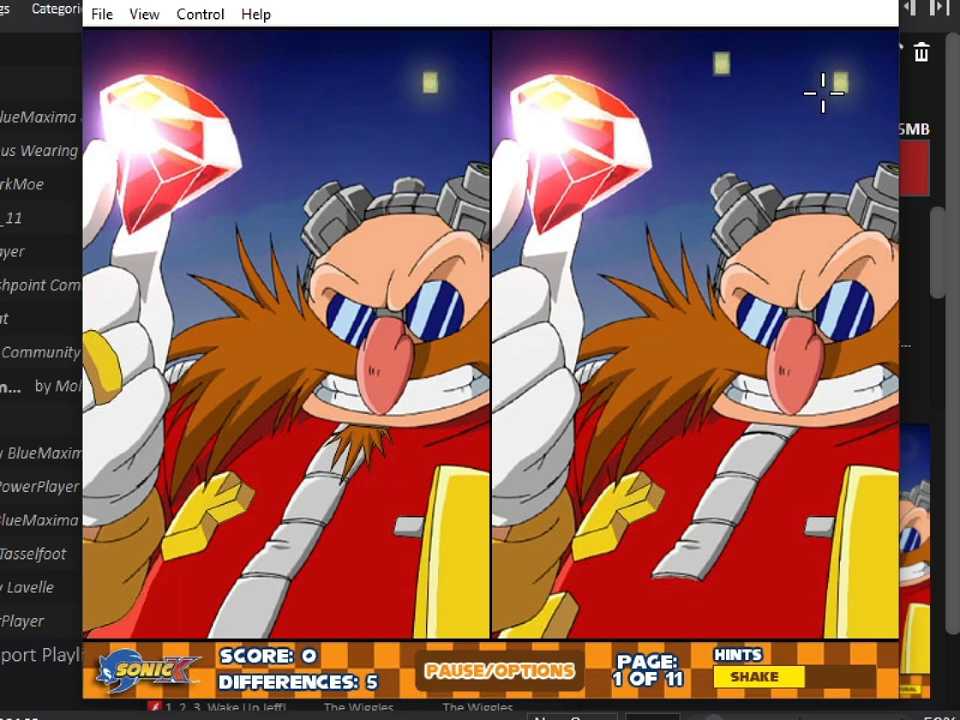
# Mark page 1's Eggman differences: sky window, beard tuft, bottom-left corner, yellow object, and one more
pyautogui.click(714, 62)
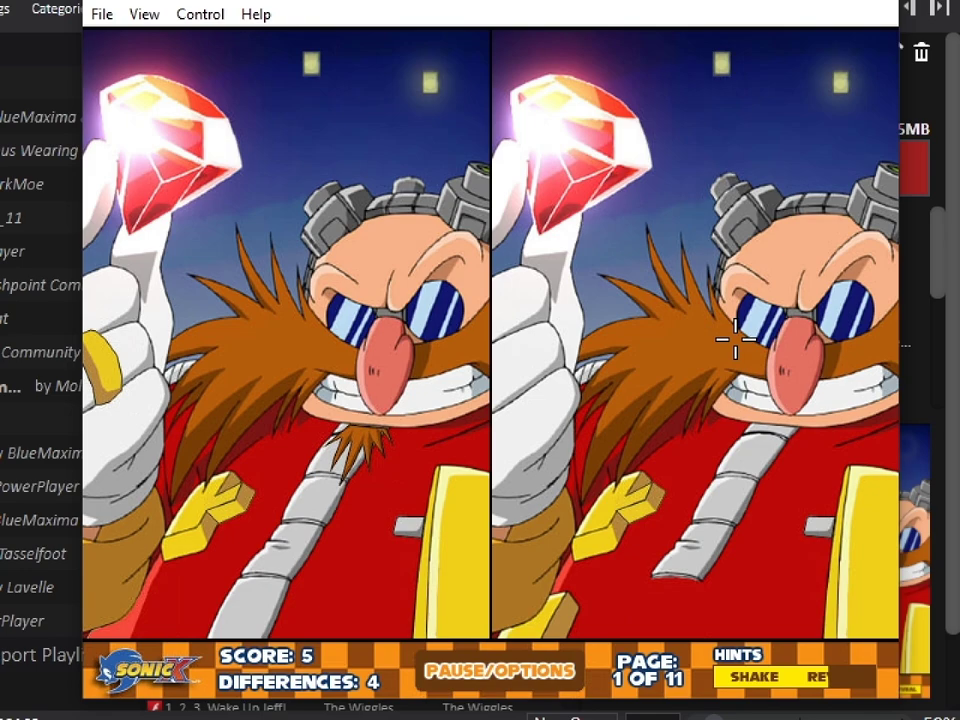
pyautogui.click(755, 437)
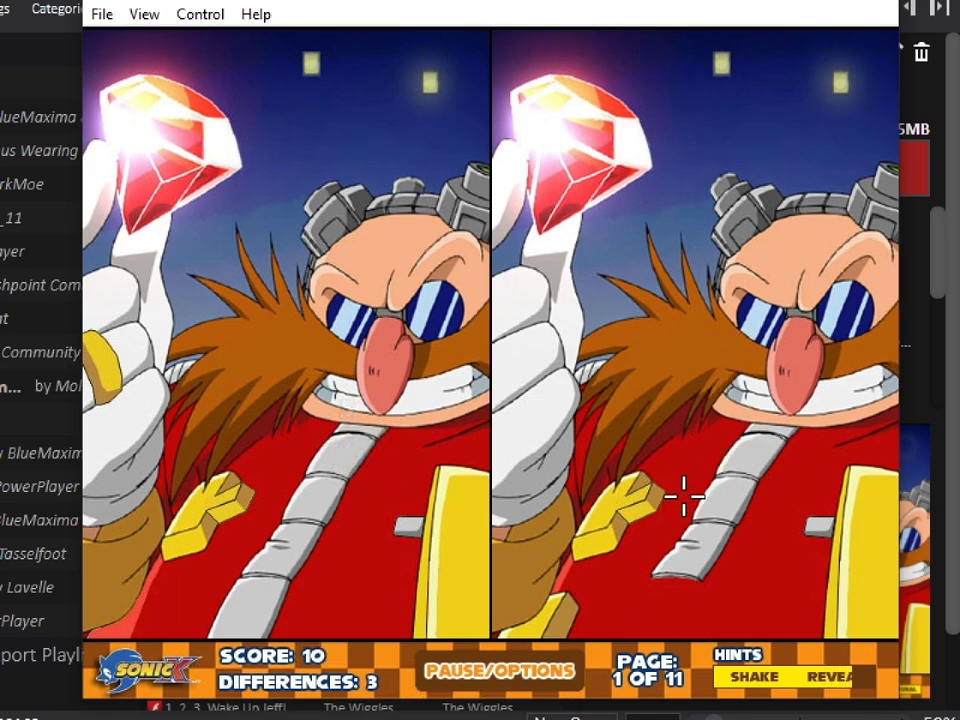
pyautogui.click(555, 612)
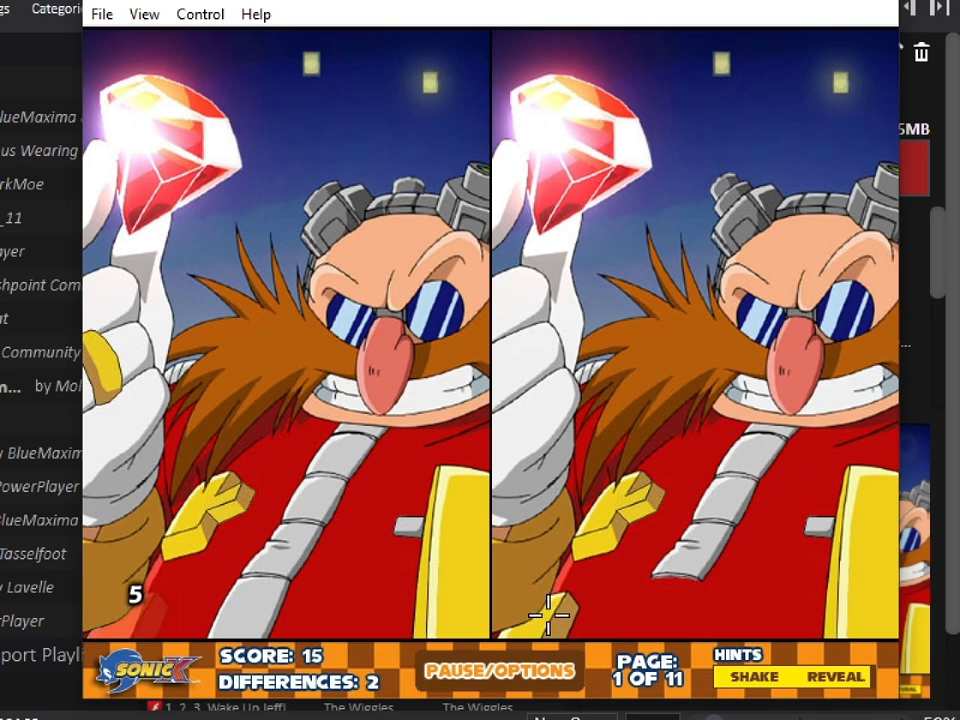
pyautogui.click(520, 379)
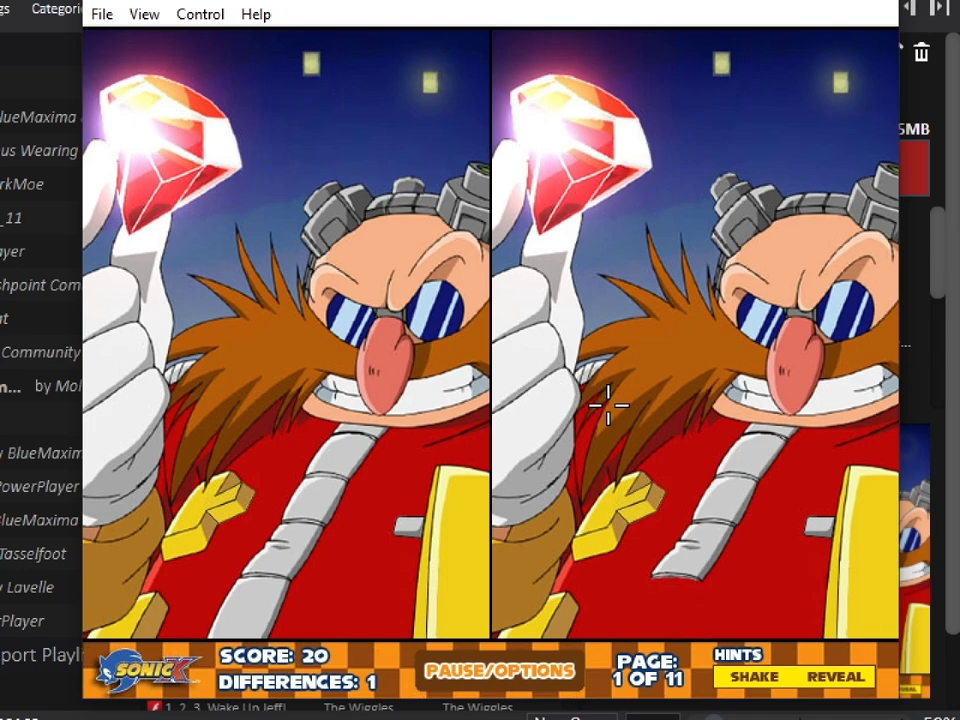
pyautogui.click(808, 177)
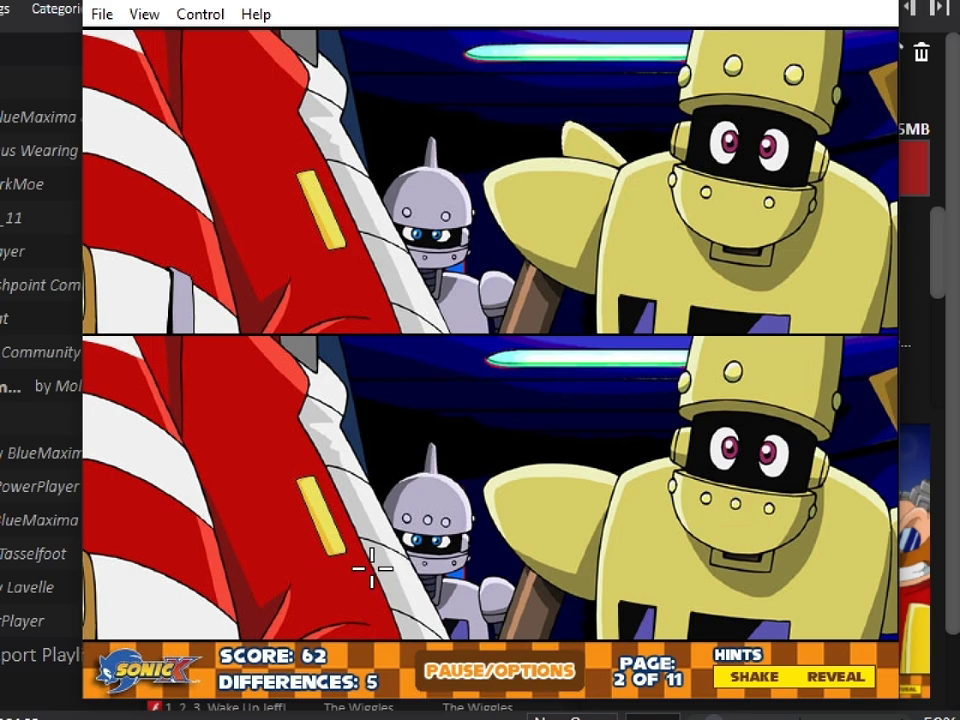
# Mark page 2's robot differences: grey robot, yellow robot's head, missing bolt, dark background, and one more
pyautogui.click(186, 601)
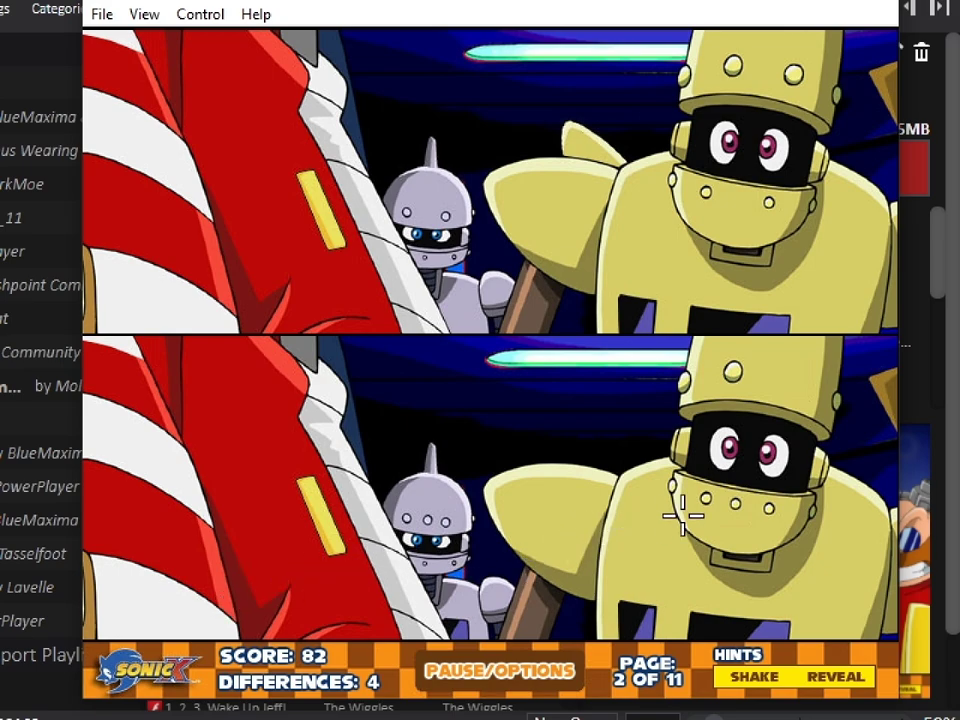
pyautogui.click(789, 392)
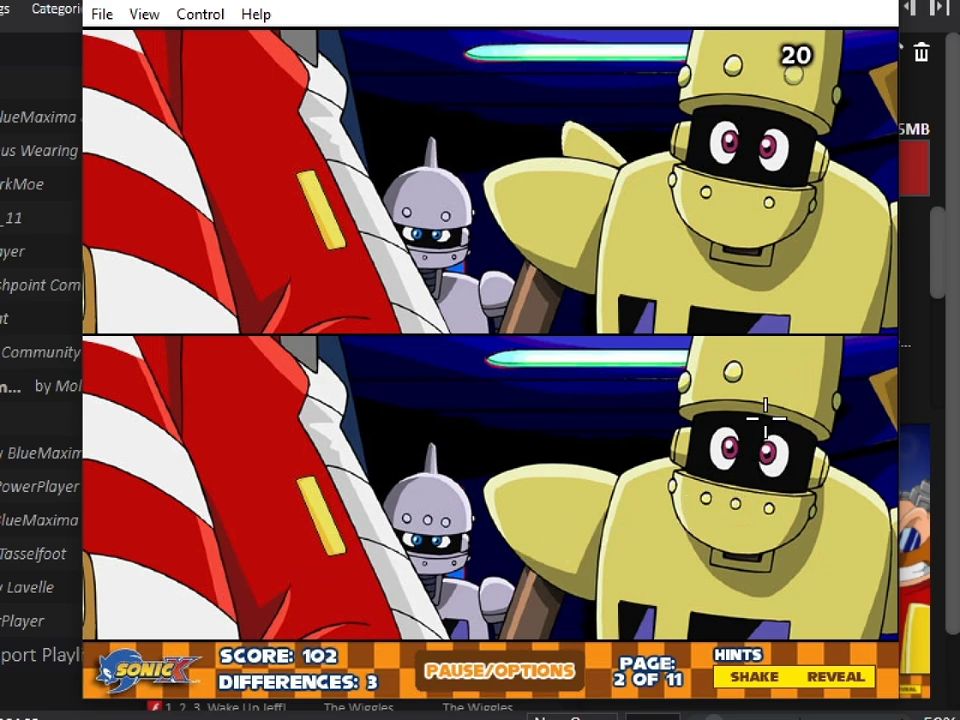
pyautogui.click(732, 506)
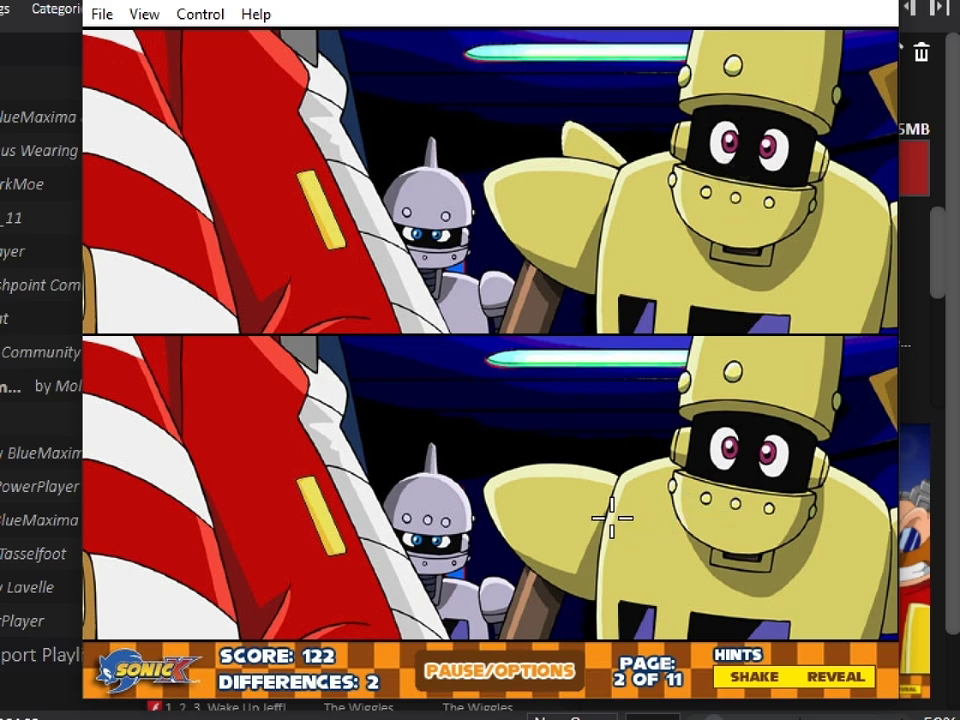
pyautogui.click(598, 448)
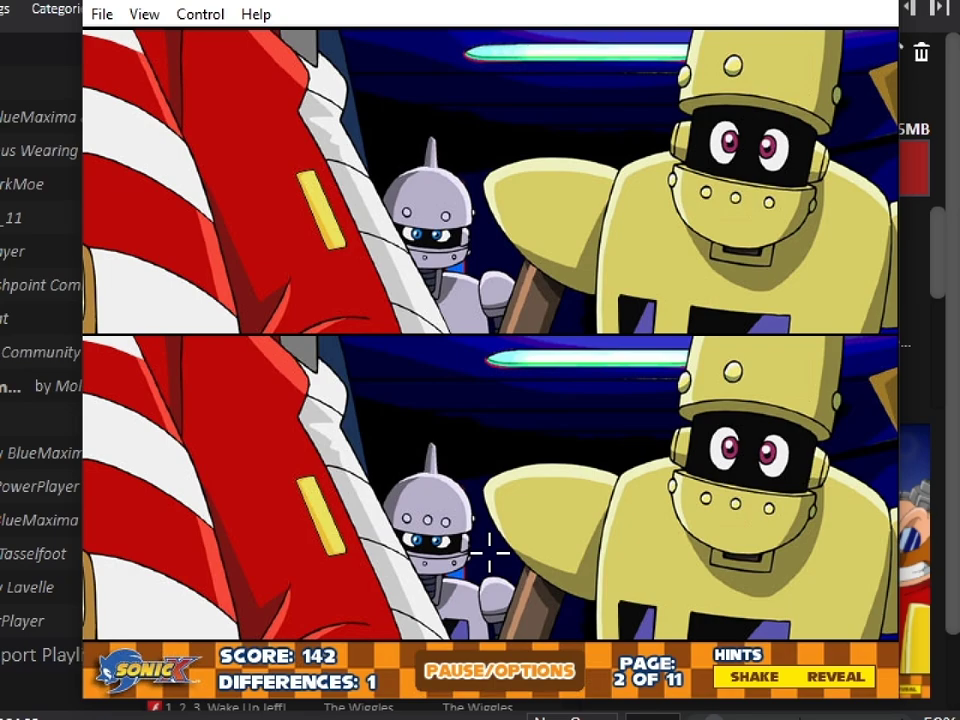
pyautogui.click(456, 626)
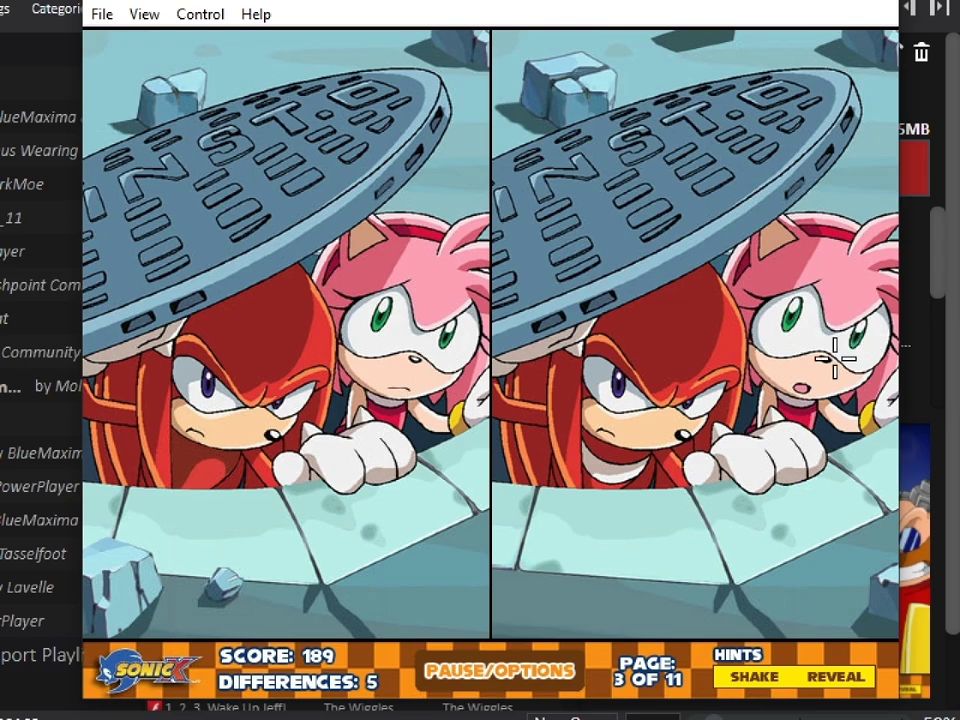
# Mark page 3's differences: Amy's mouth, top-left ice block, top edge, and two at the lower left
pyautogui.click(803, 390)
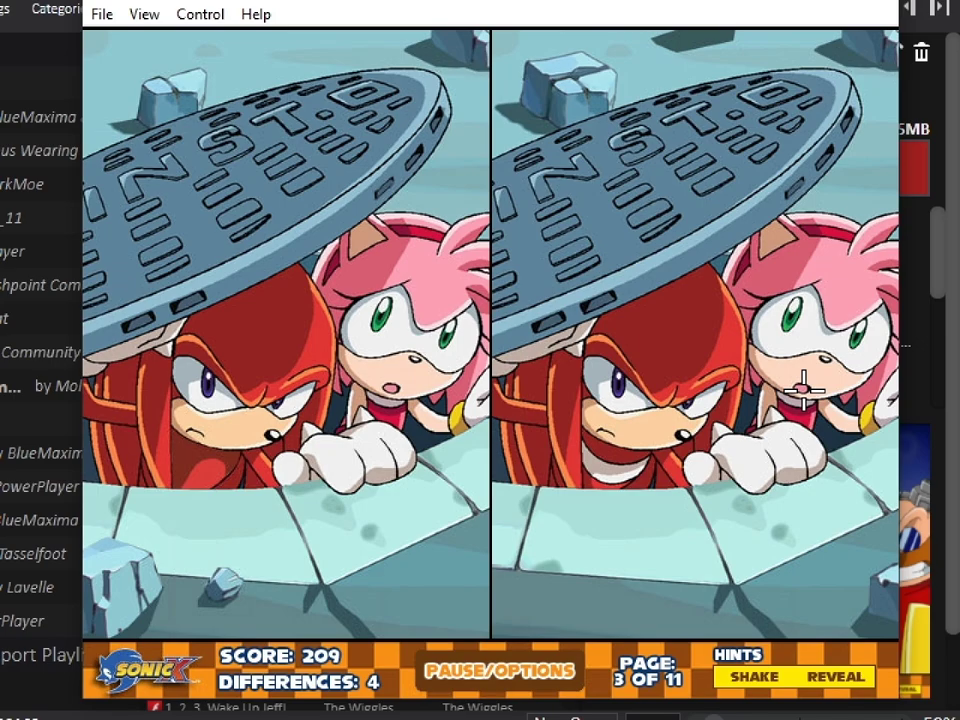
pyautogui.click(545, 75)
pyautogui.click(681, 43)
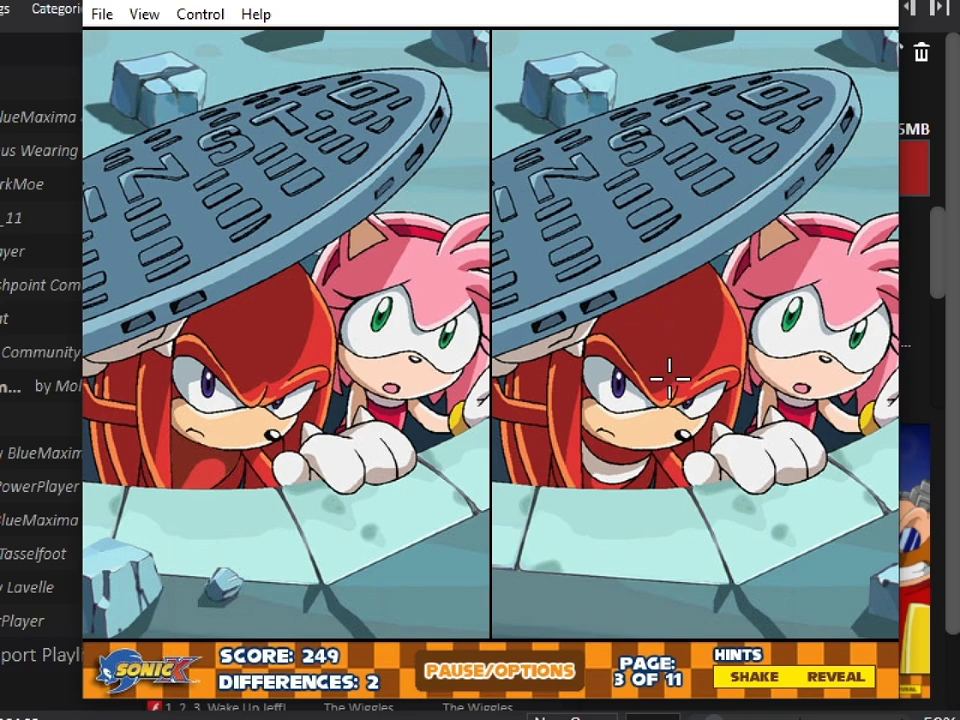
pyautogui.click(553, 575)
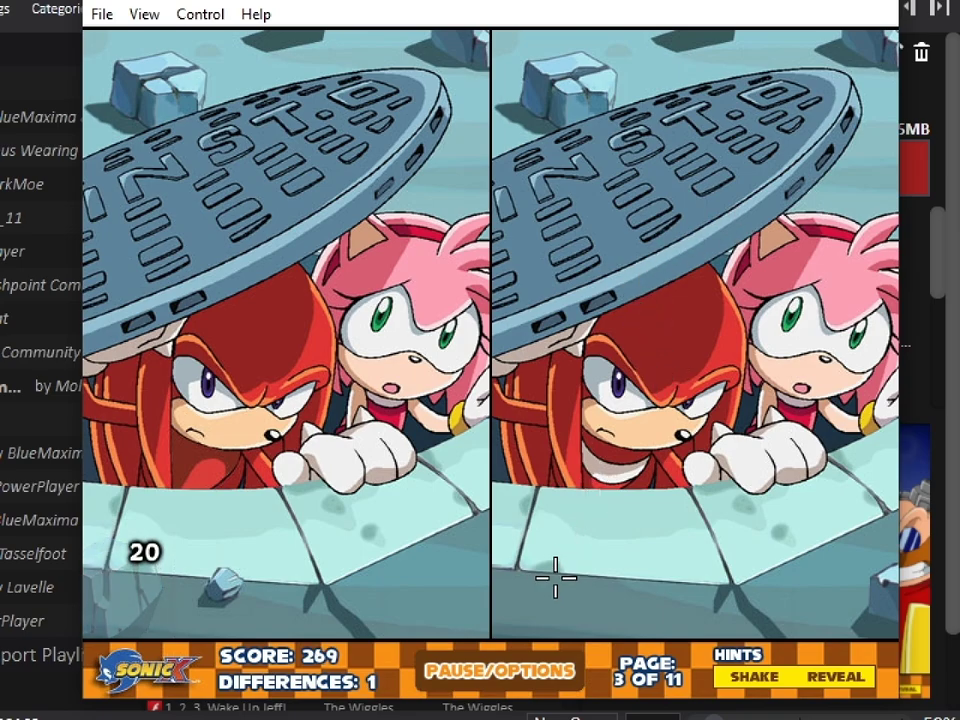
pyautogui.click(628, 574)
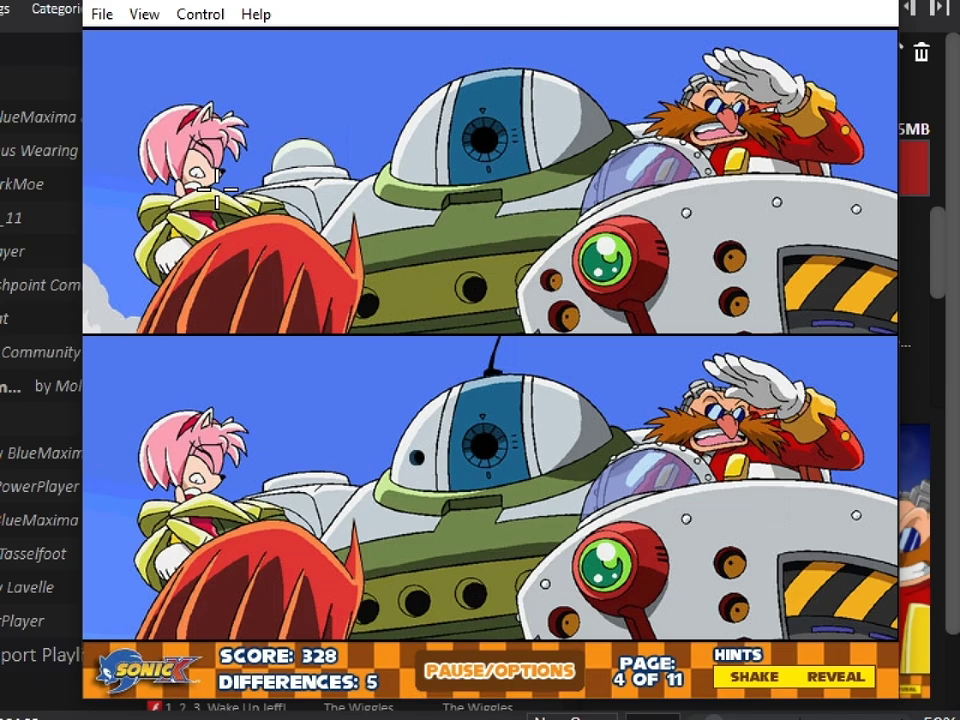
# Mark page 4's Eggmobile differences: hull, orange light, green porthole, white dome, and one more
pyautogui.click(408, 295)
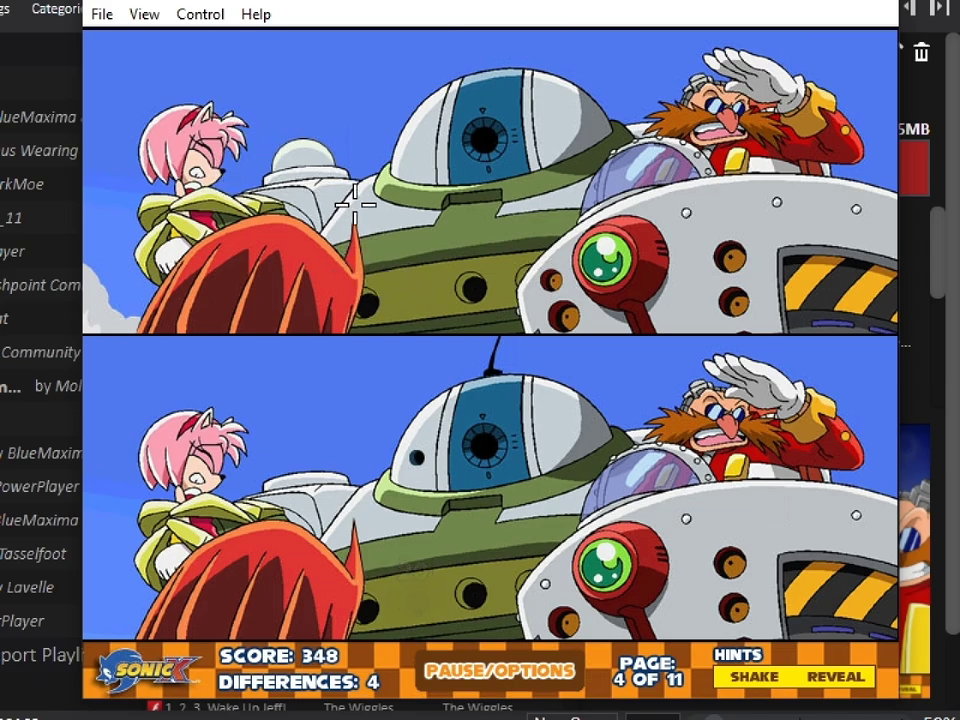
pyautogui.click(550, 280)
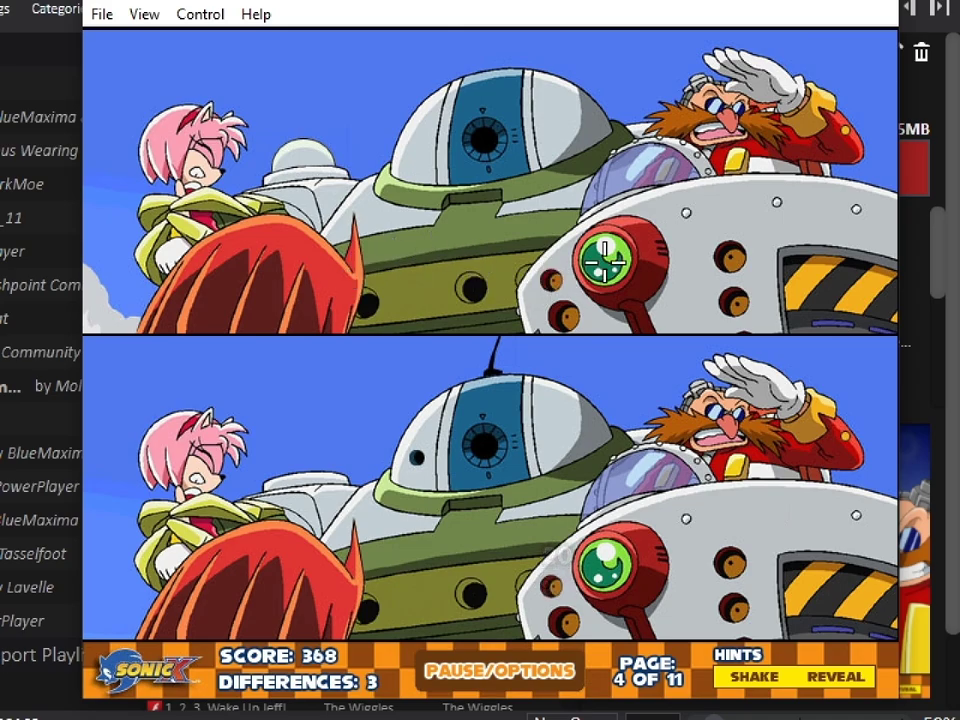
pyautogui.click(779, 207)
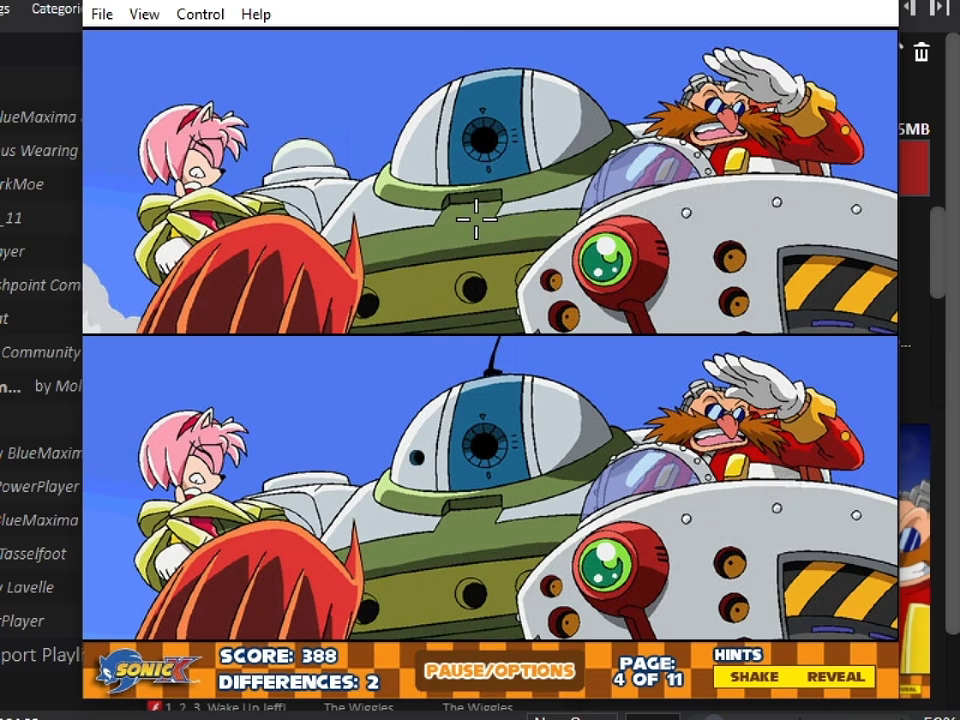
pyautogui.click(303, 165)
pyautogui.click(104, 322)
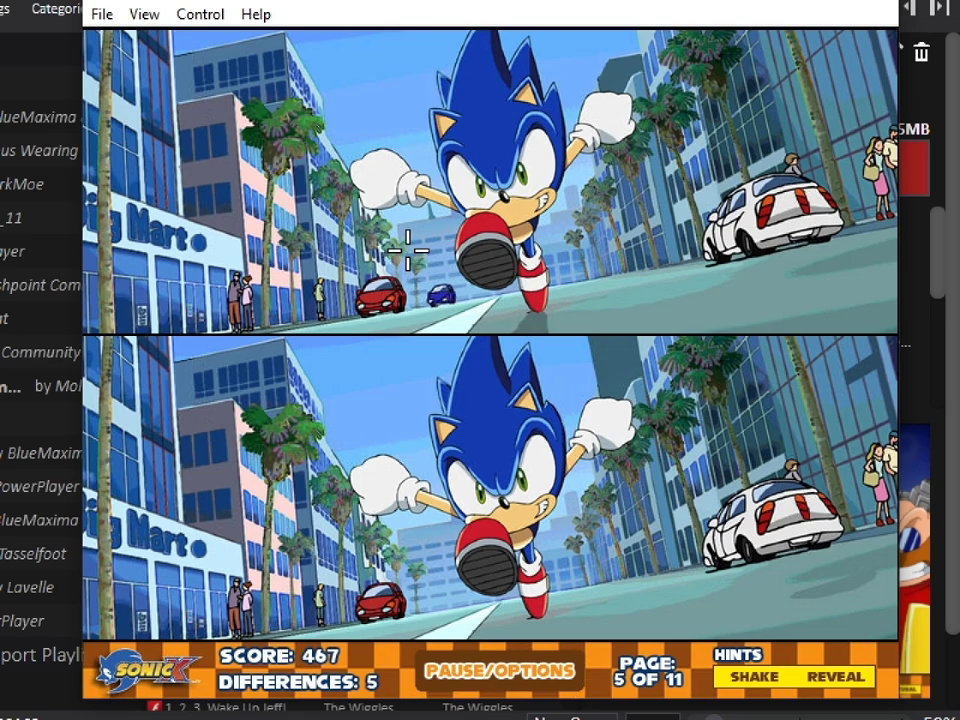
# Mark the missing blue car and the spot by Sonic's arm on page 5
pyautogui.click(426, 287)
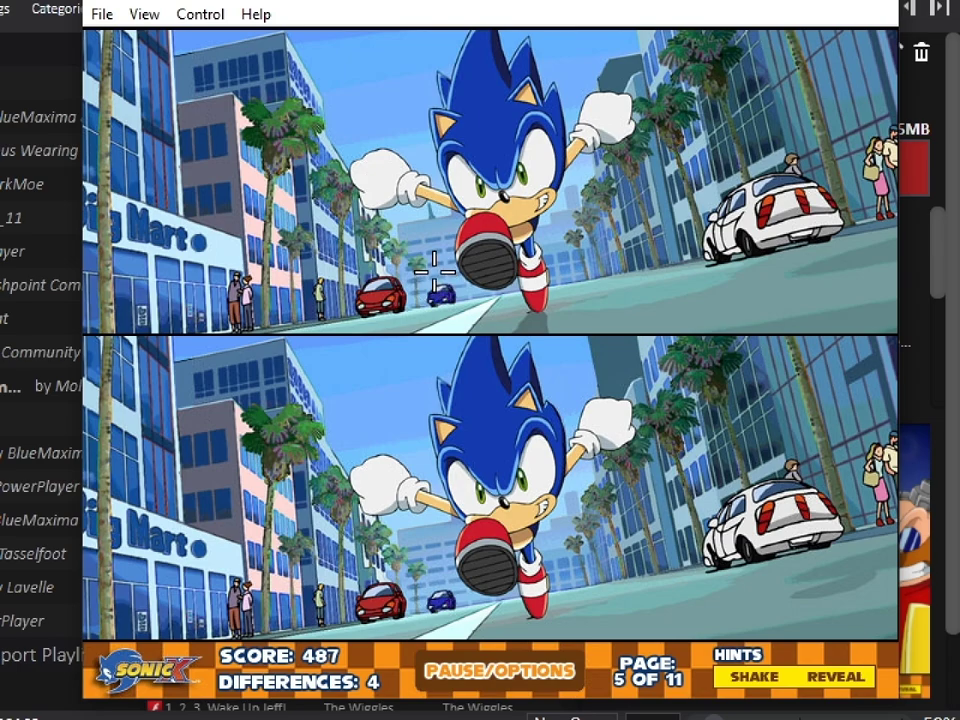
pyautogui.click(435, 210)
pyautogui.click(440, 214)
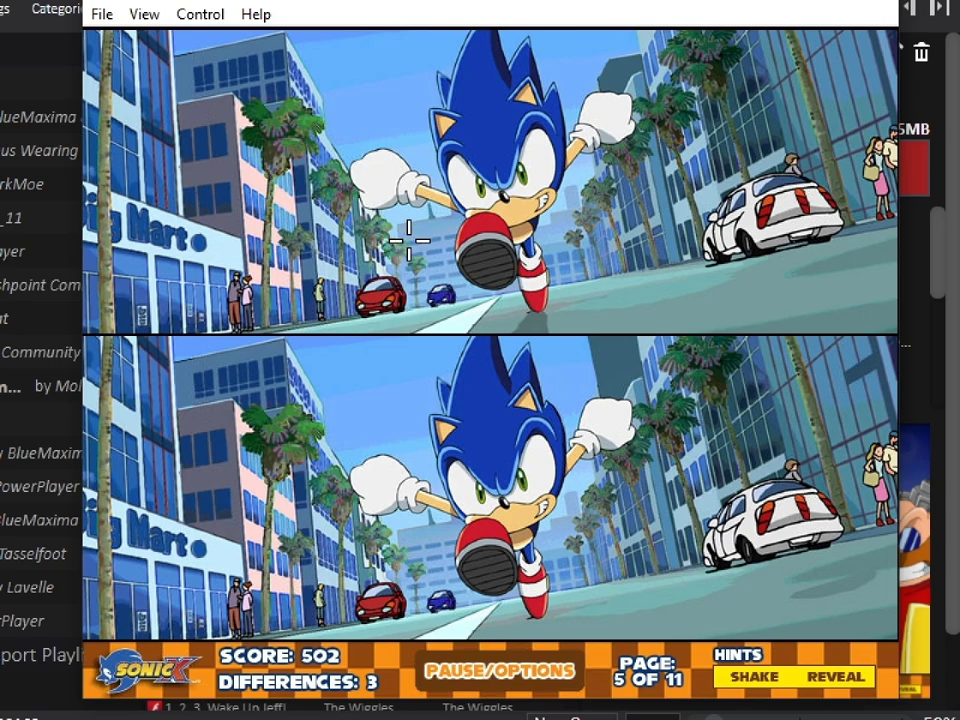
# Mark page 5's last three differences: sky above Sonic, near his head, and top right
pyautogui.click(611, 47)
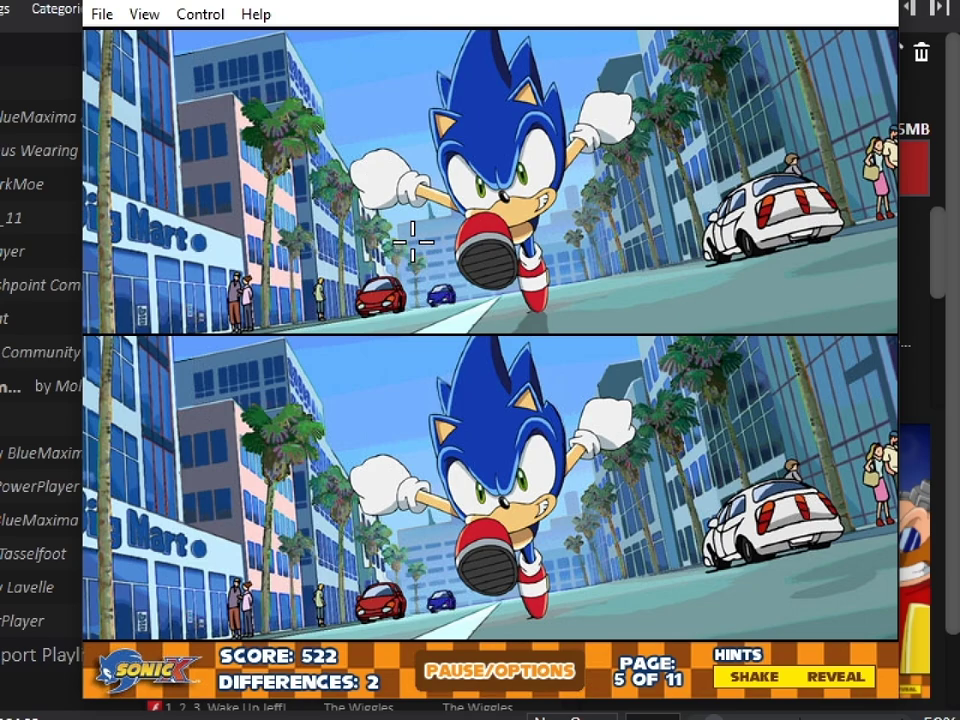
pyautogui.click(550, 93)
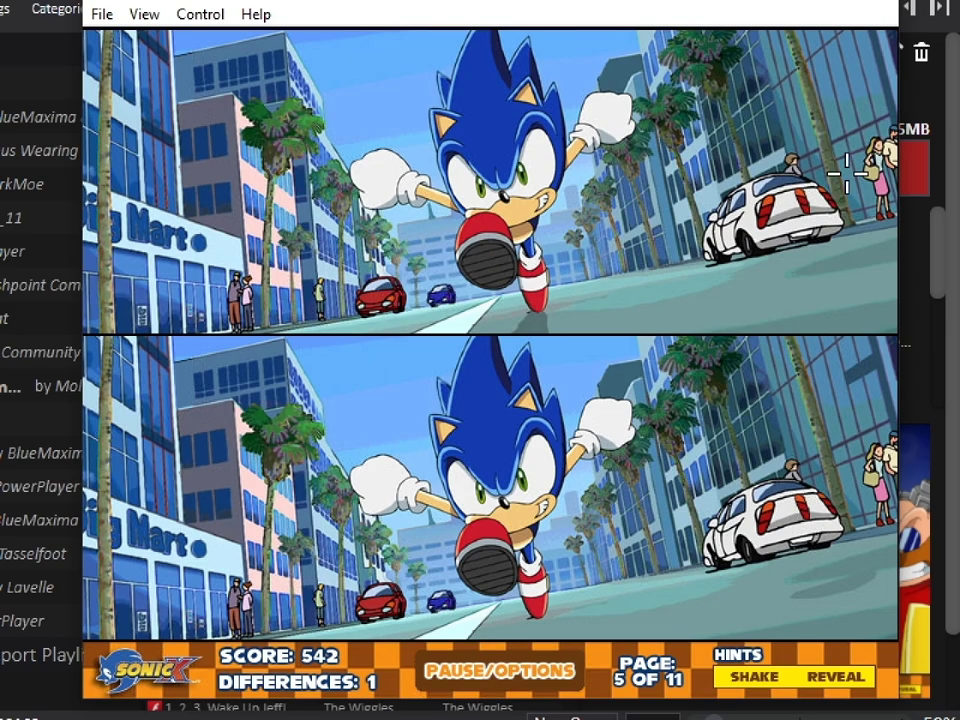
pyautogui.click(861, 60)
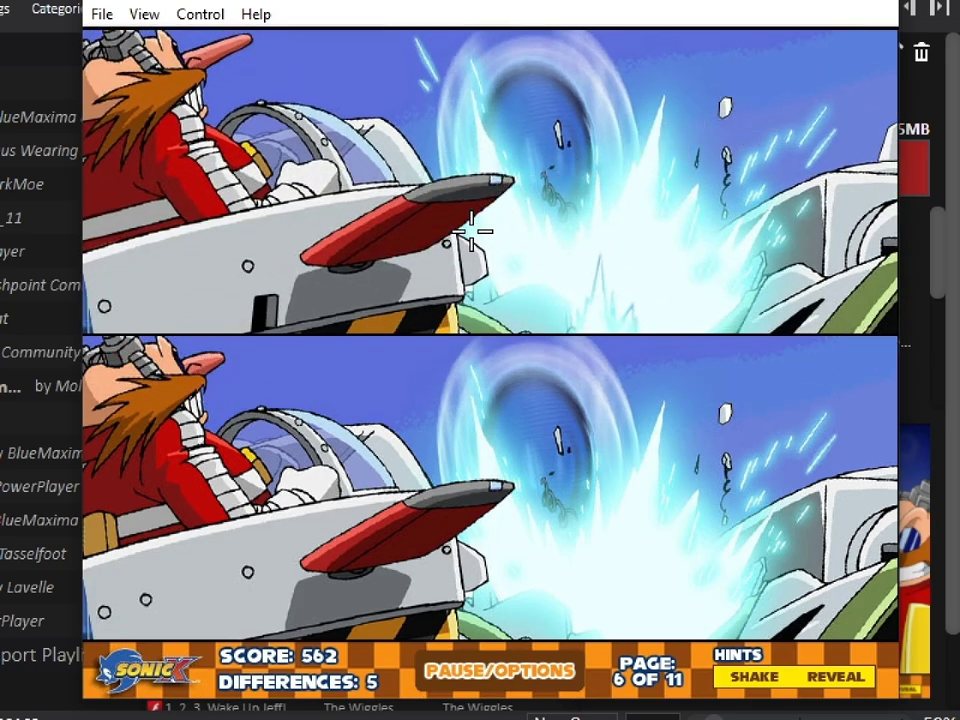
# Mark page 6's Eggman differences: craft rivet, lower slot, red fin base, nose tip, and one more
pyautogui.click(146, 281)
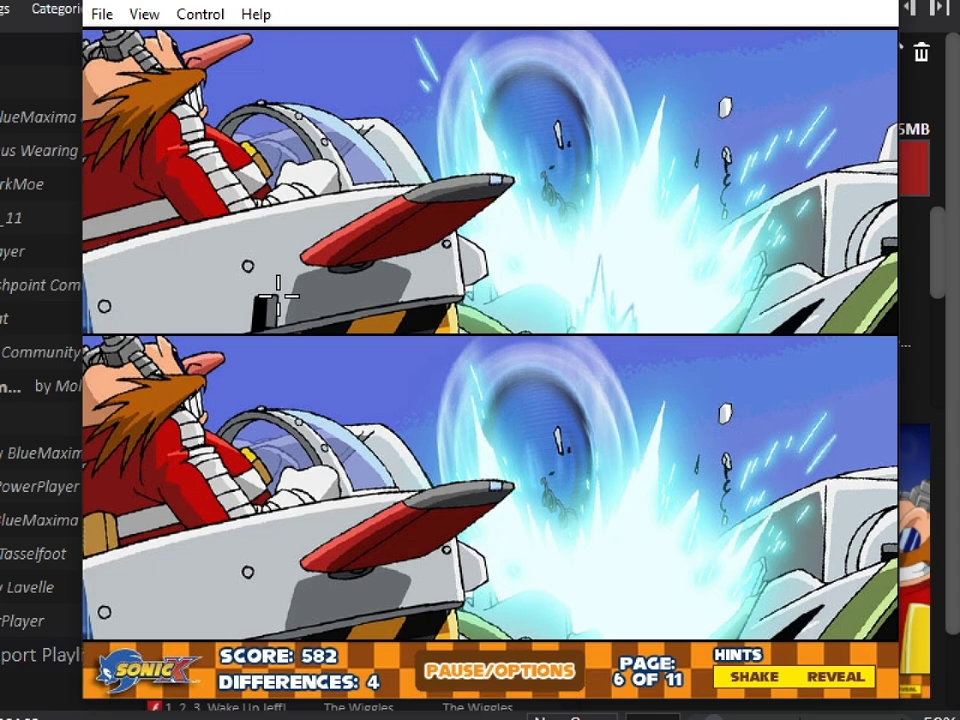
pyautogui.click(277, 279)
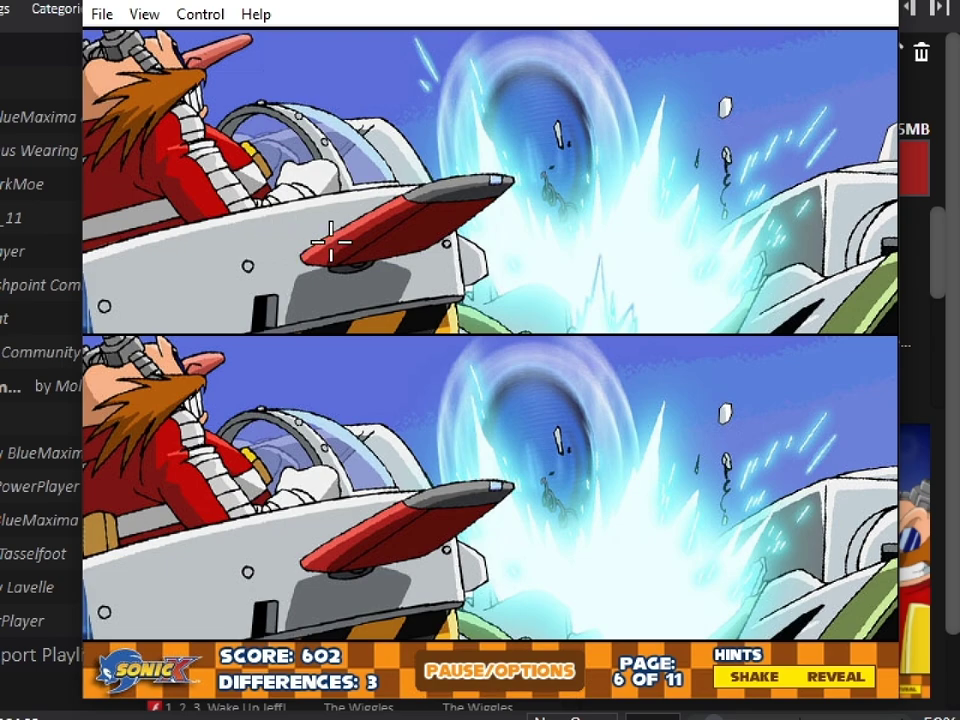
pyautogui.click(427, 85)
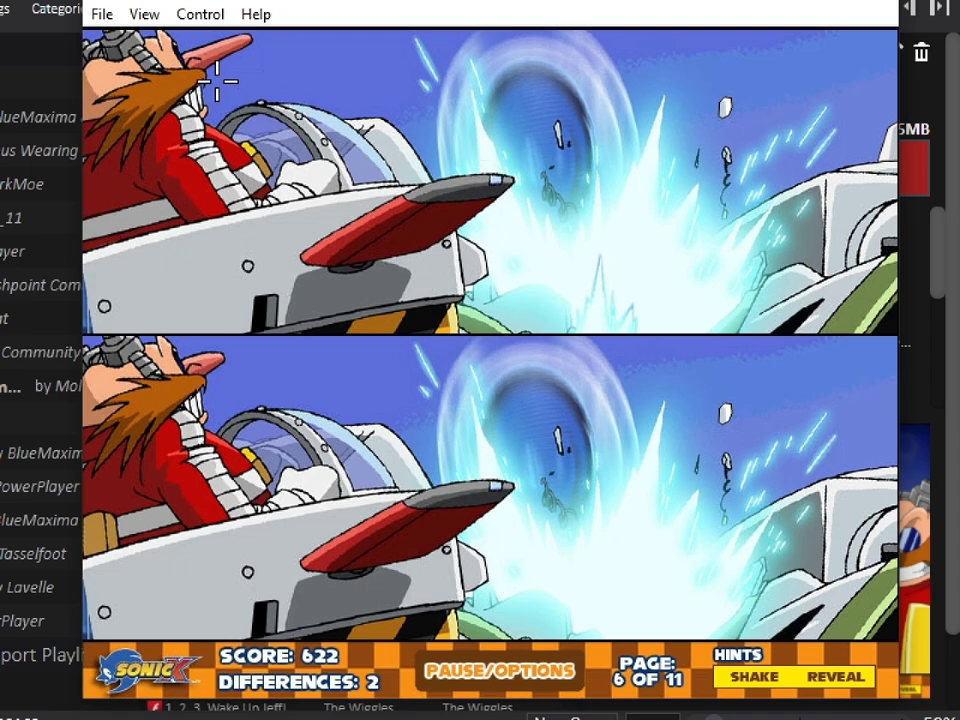
pyautogui.click(213, 50)
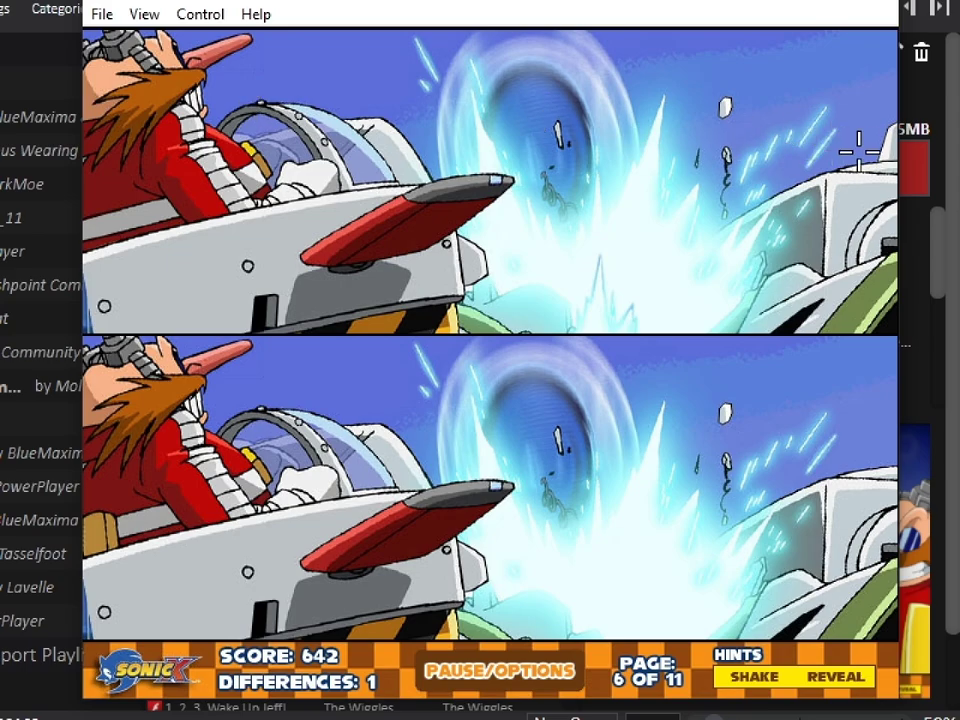
pyautogui.click(666, 118)
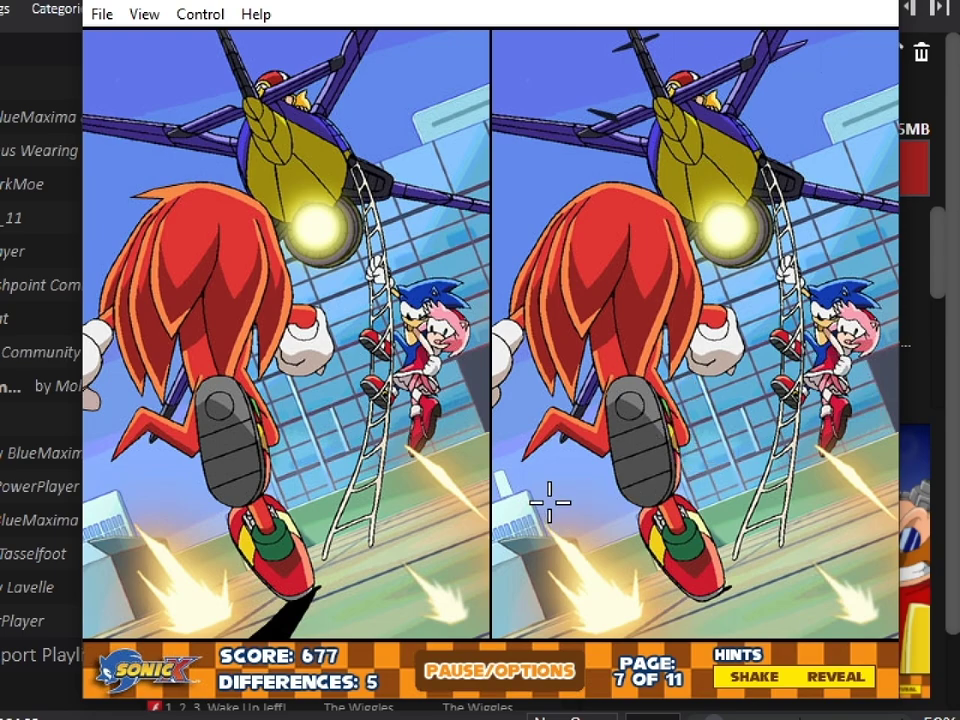
# Mark page 7's differences: bottom-left building, Knuckles' hand, rotor blade, aircraft arm, and one more
pyautogui.click(516, 504)
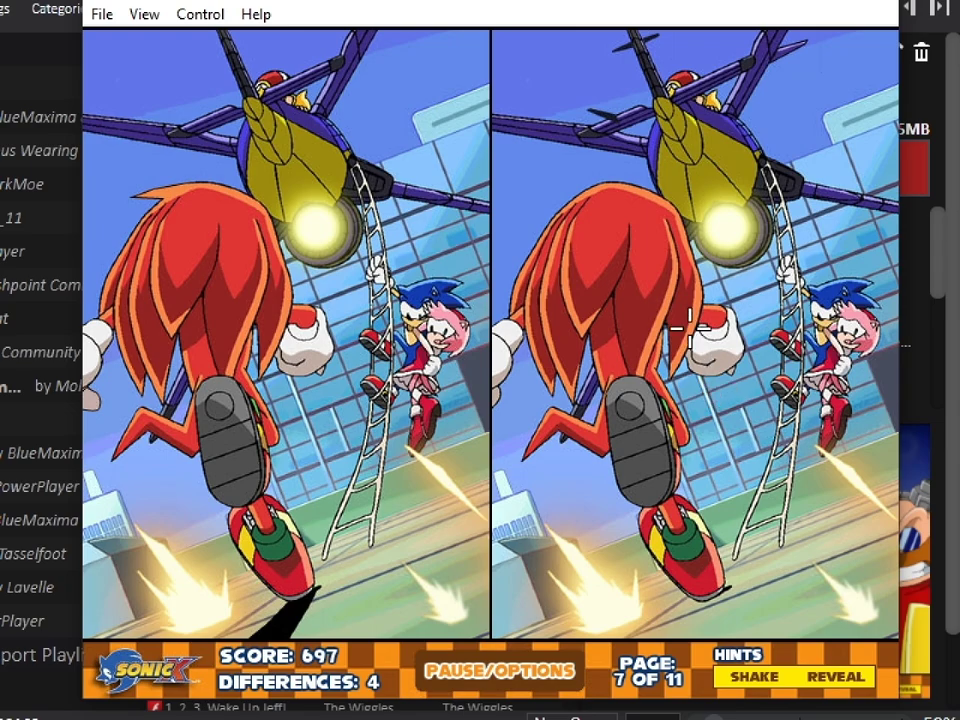
pyautogui.click(563, 190)
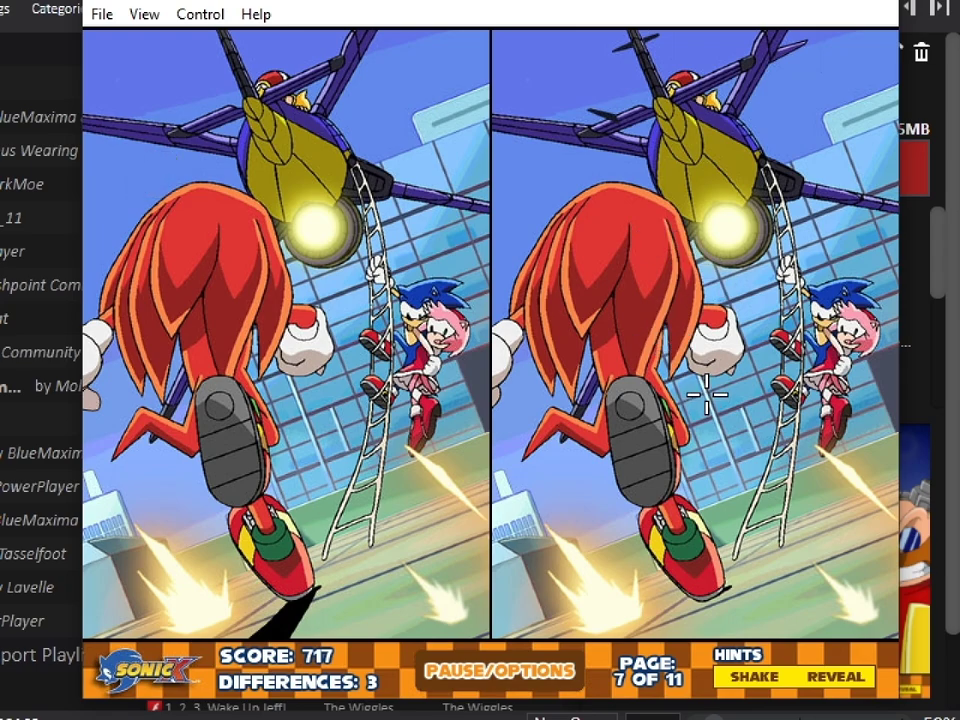
pyautogui.click(793, 60)
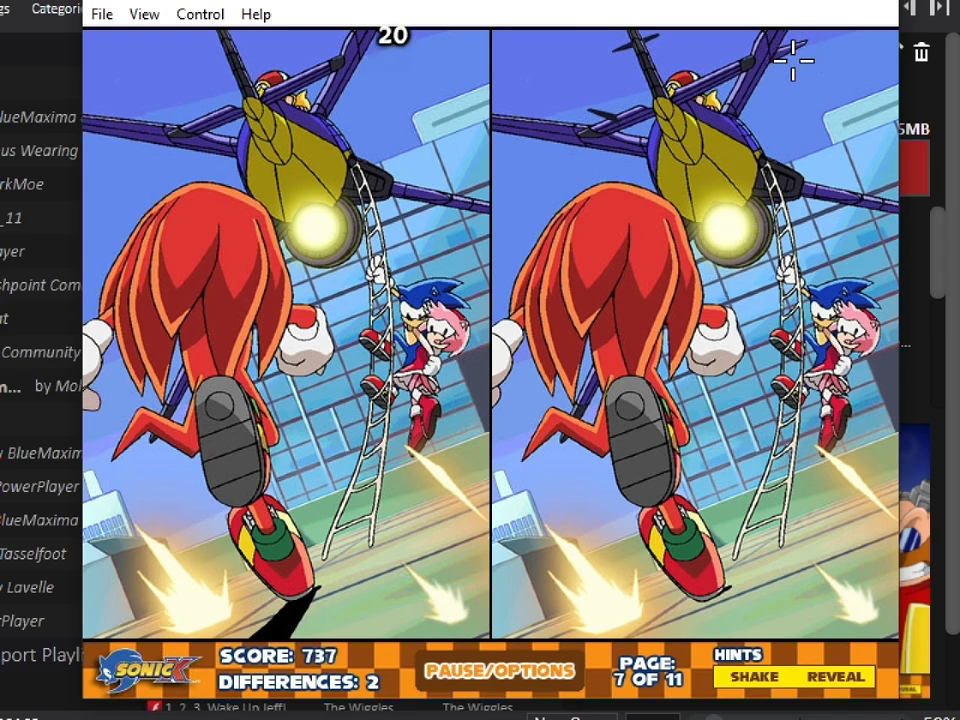
pyautogui.click(603, 100)
pyautogui.click(621, 40)
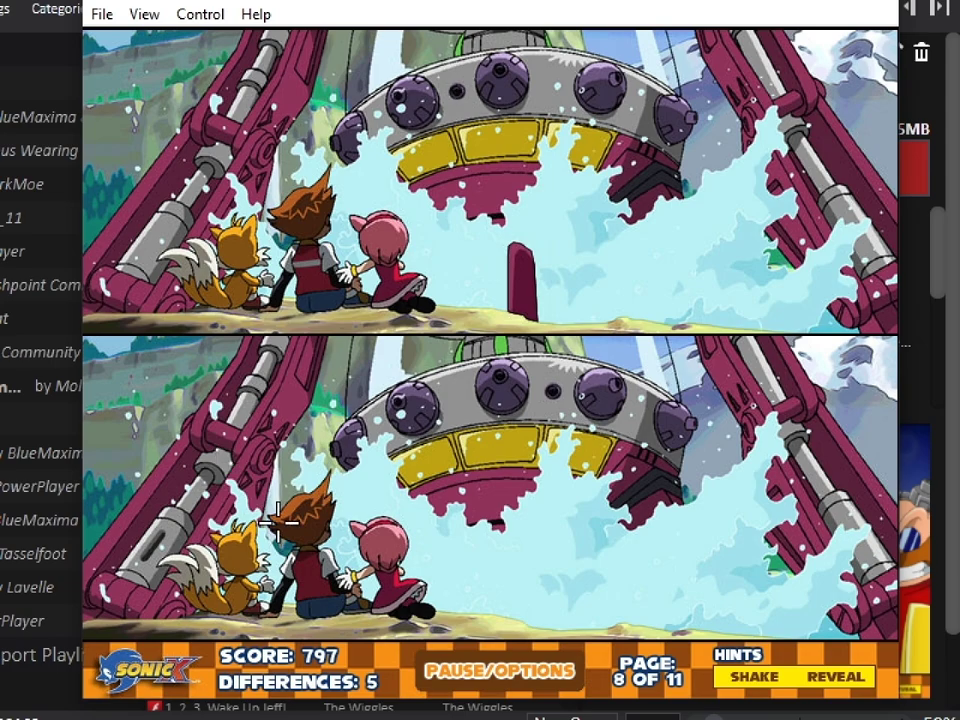
# Mark page 8's differences, including the machine's dome, left pipe, and above Tails' head
pyautogui.click(477, 408)
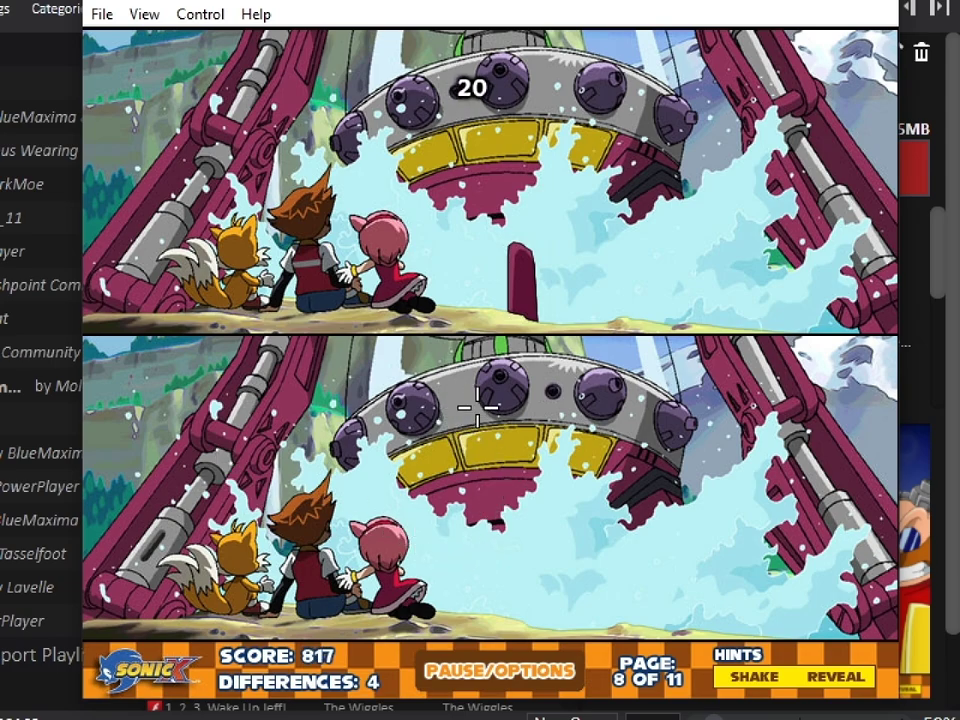
pyautogui.click(555, 394)
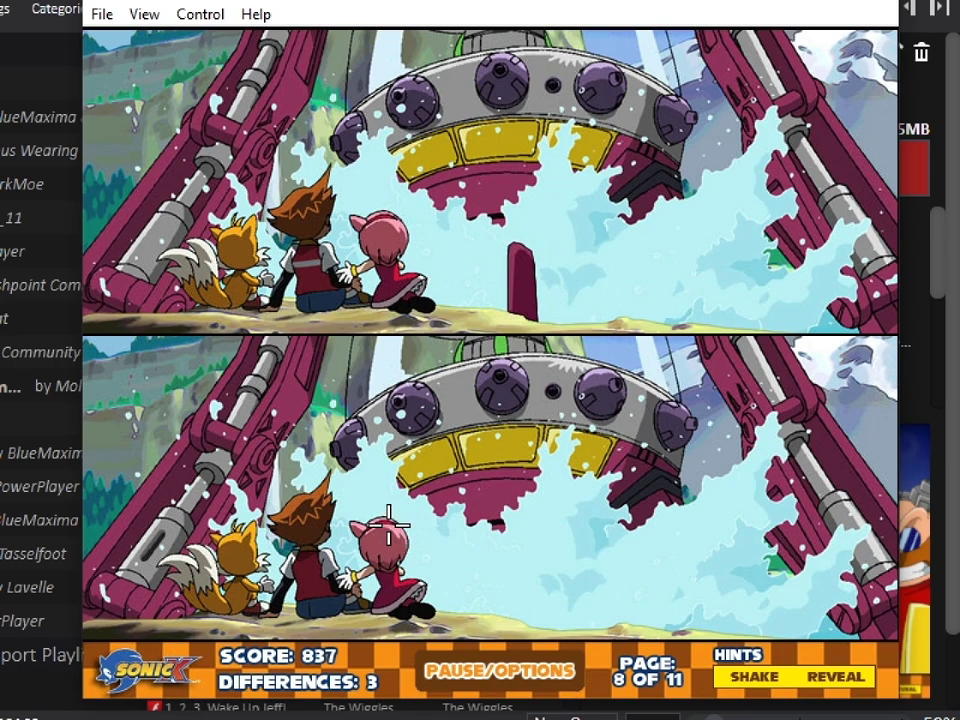
pyautogui.click(383, 536)
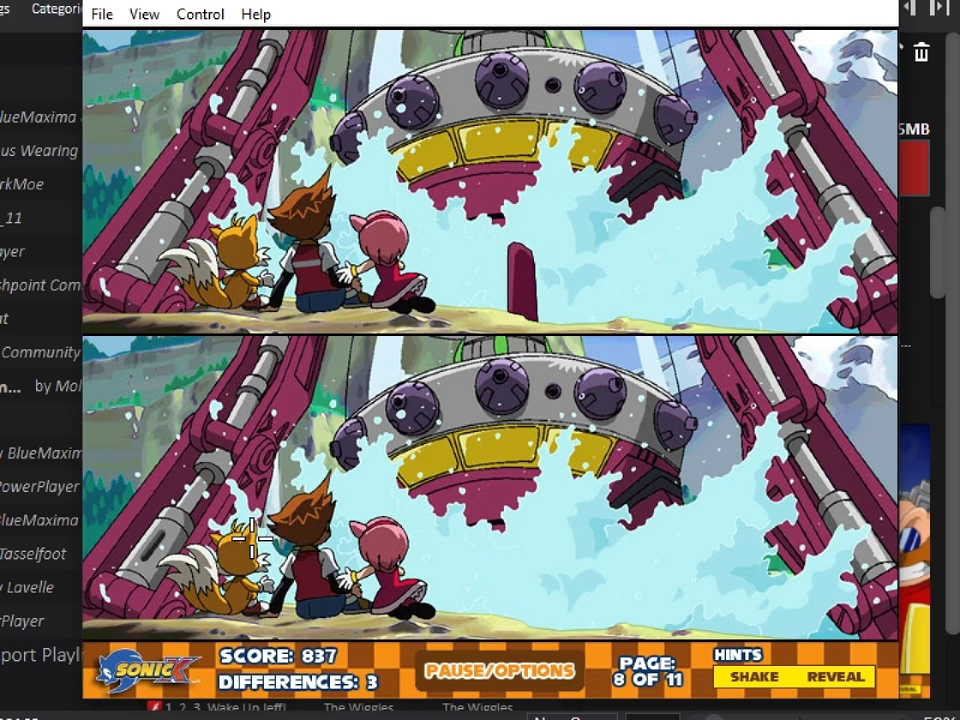
pyautogui.click(152, 543)
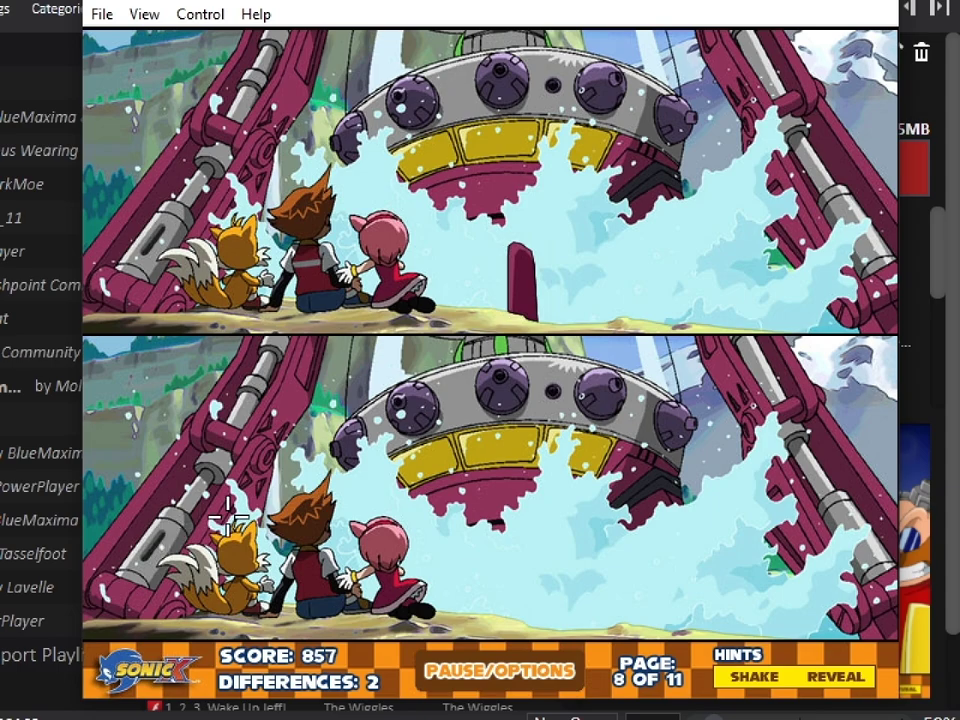
pyautogui.click(505, 345)
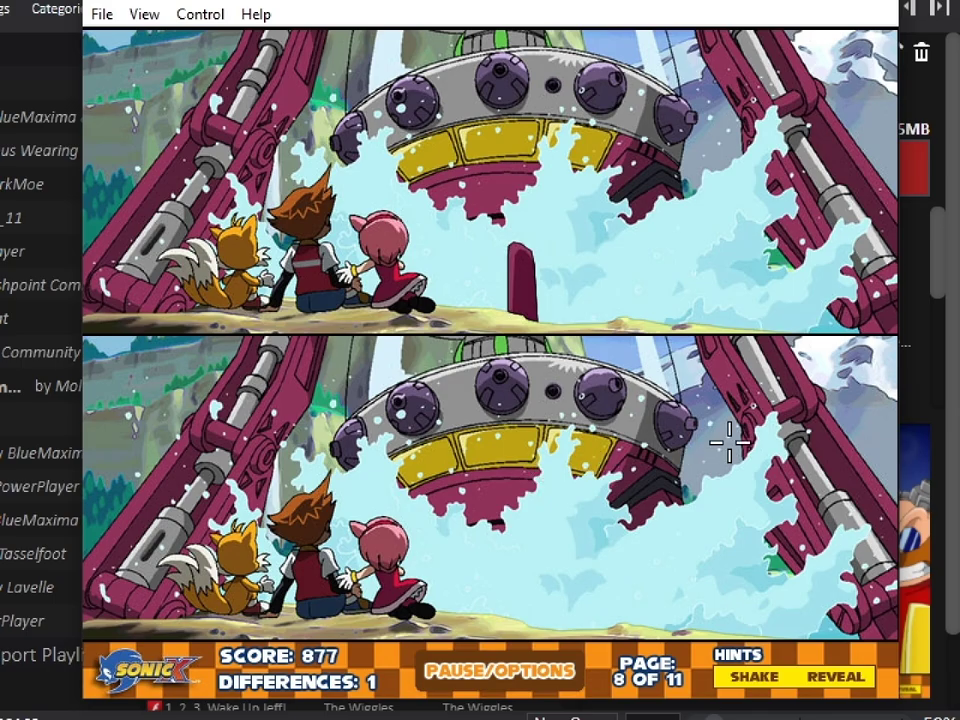
pyautogui.click(884, 379)
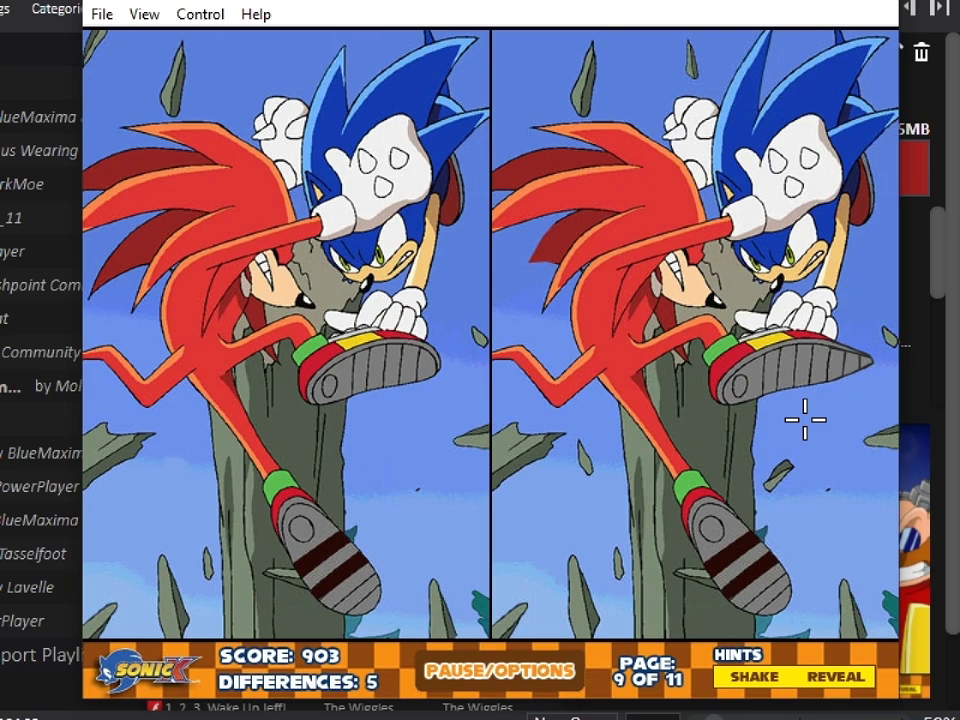
# Mark page 9's differences: sky leaf, by the tree trunk, near Knuckles' leg, top, and right side
pyautogui.click(785, 465)
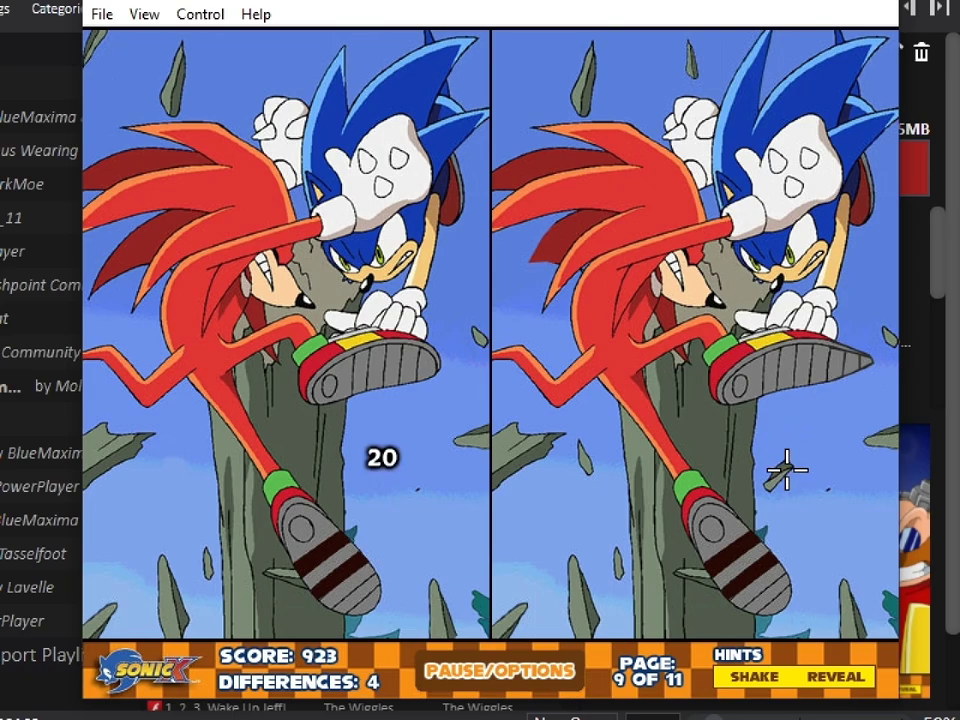
pyautogui.click(582, 450)
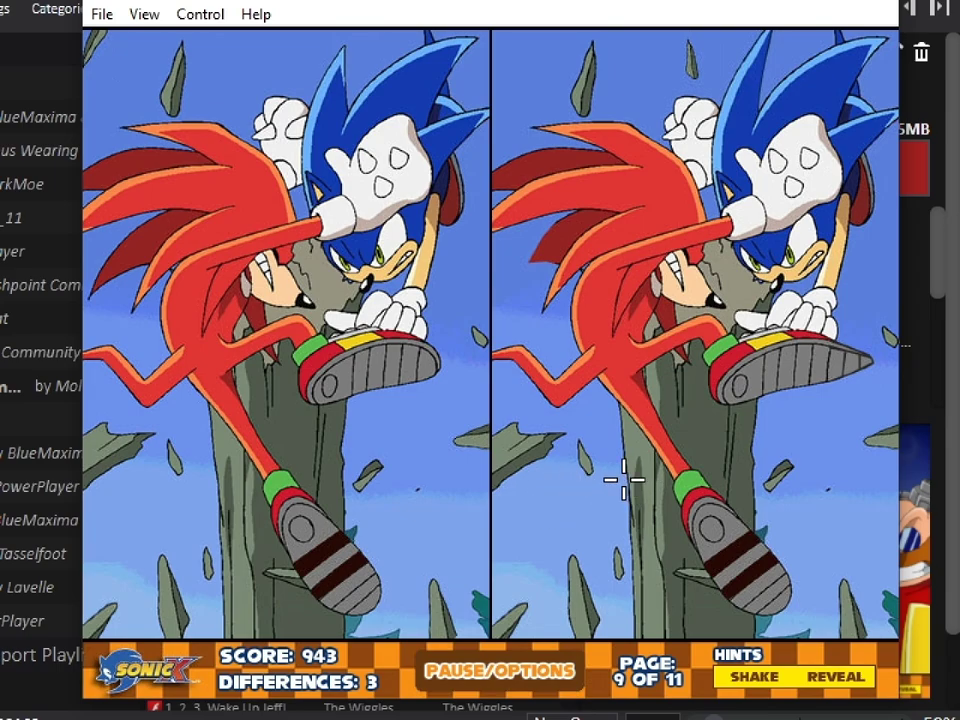
pyautogui.click(520, 44)
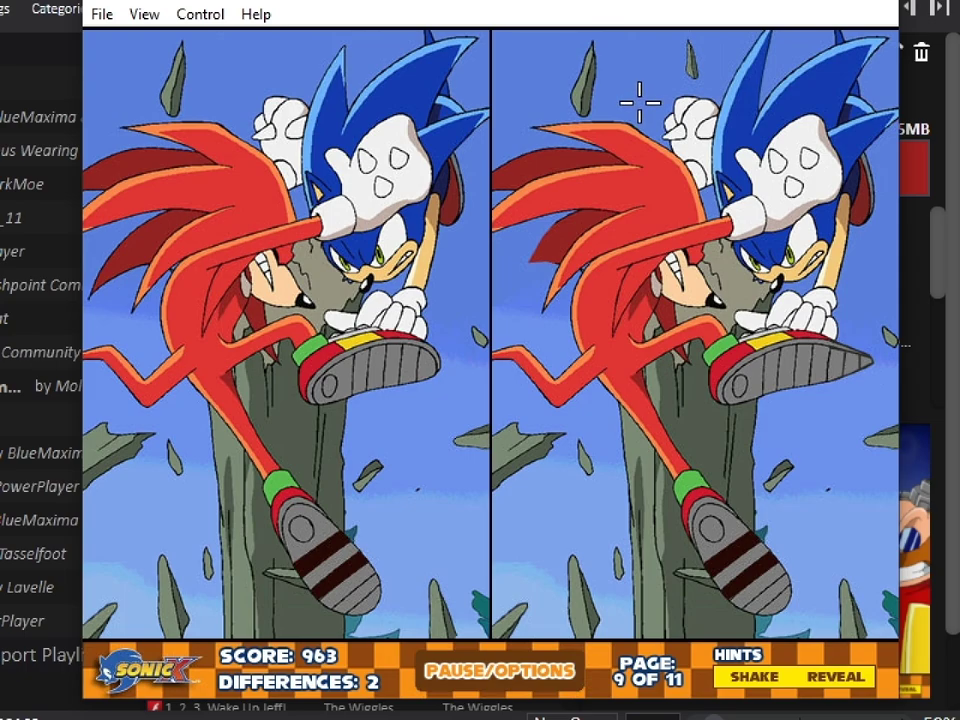
pyautogui.click(750, 45)
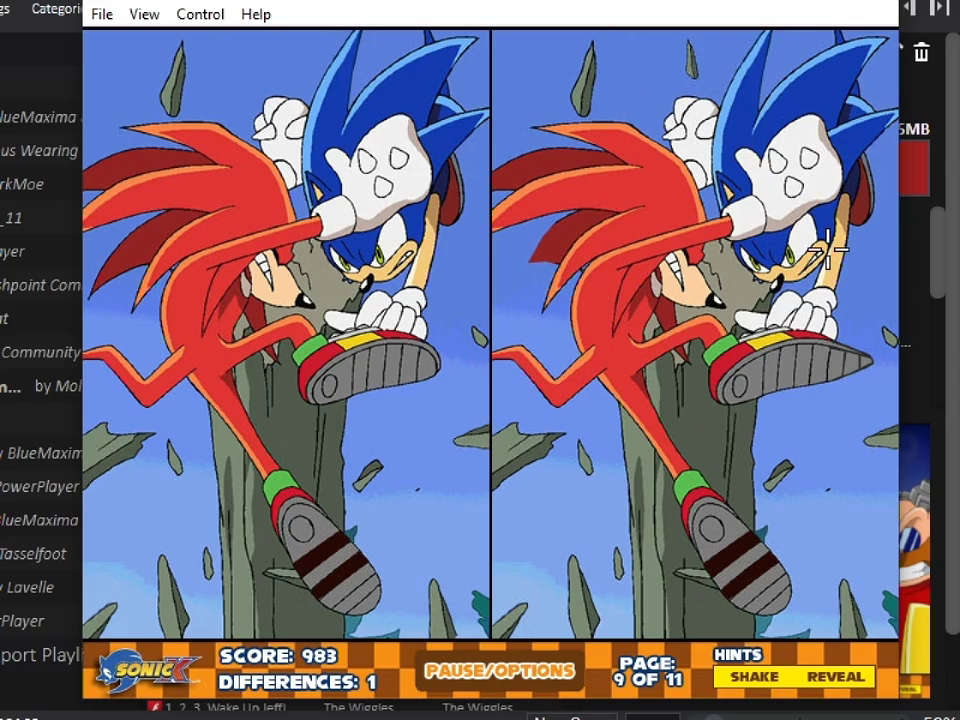
pyautogui.click(835, 350)
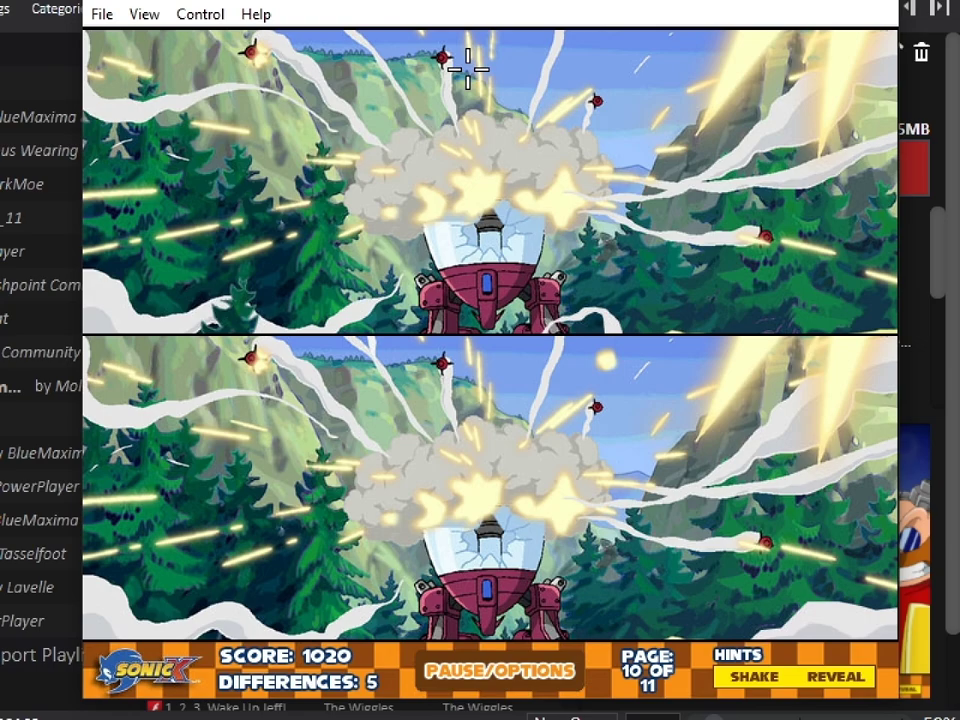
# Mark page 10's differences: glowing orb, top sky, right-side trees, left-side trees, and center
pyautogui.click(605, 52)
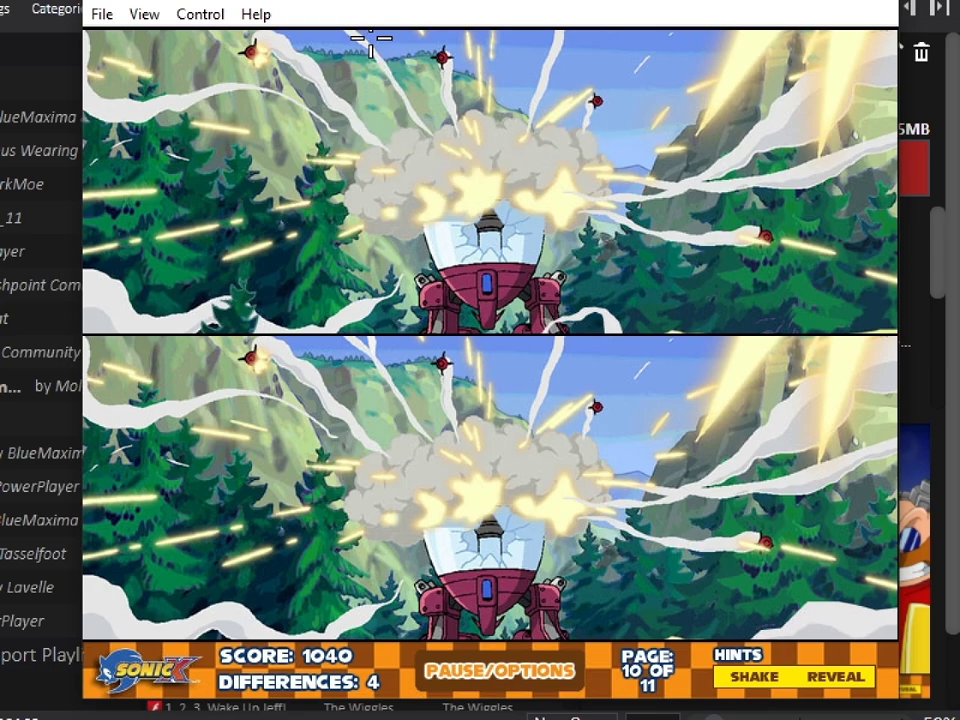
pyautogui.click(371, 150)
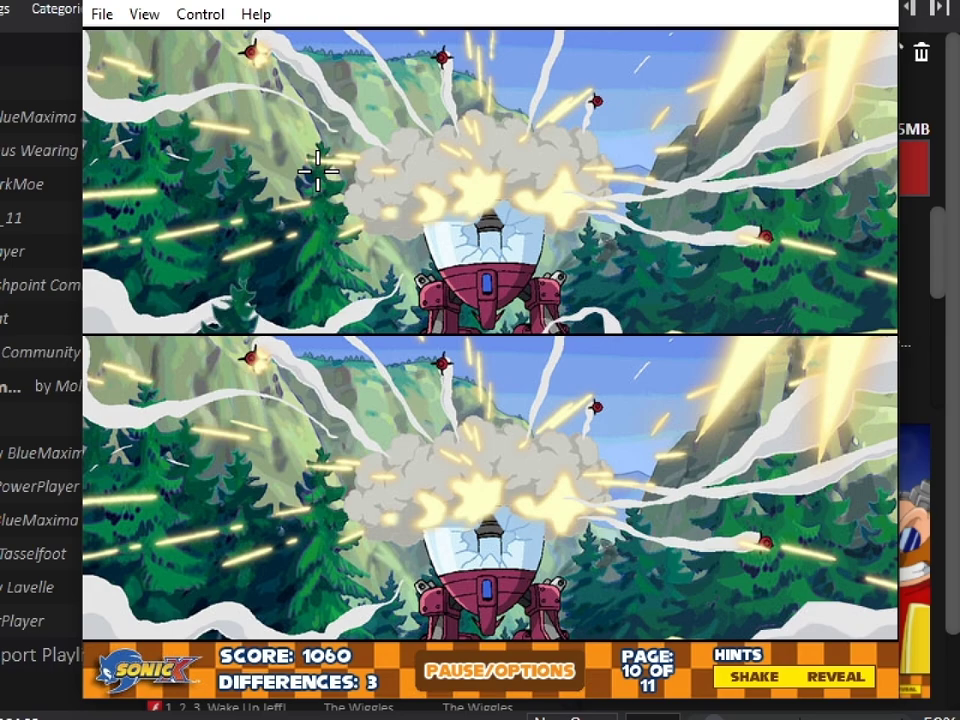
pyautogui.click(804, 300)
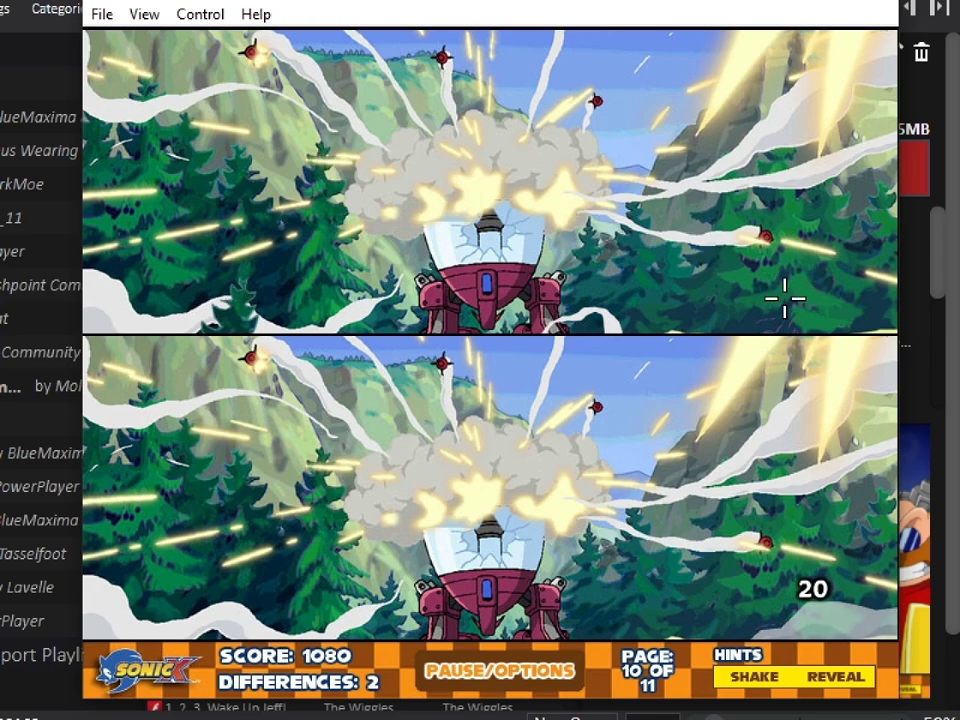
pyautogui.click(252, 293)
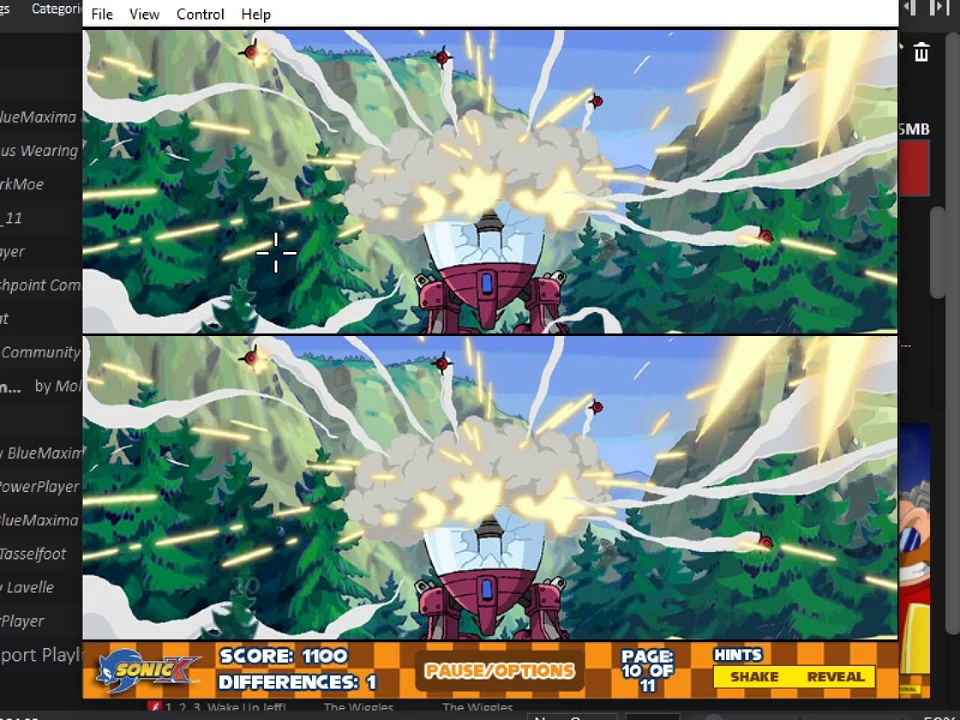
pyautogui.click(610, 318)
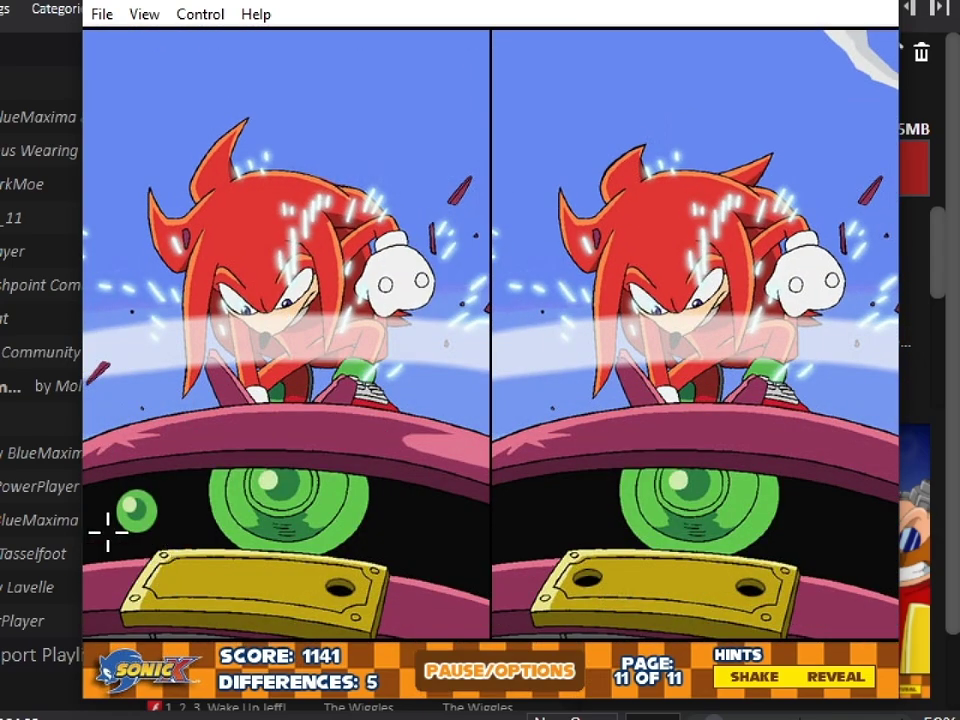
# Mark page 11's differences: green orb, gold plate, red shard, above Knuckles, and the top
pyautogui.click(135, 509)
pyautogui.click(178, 580)
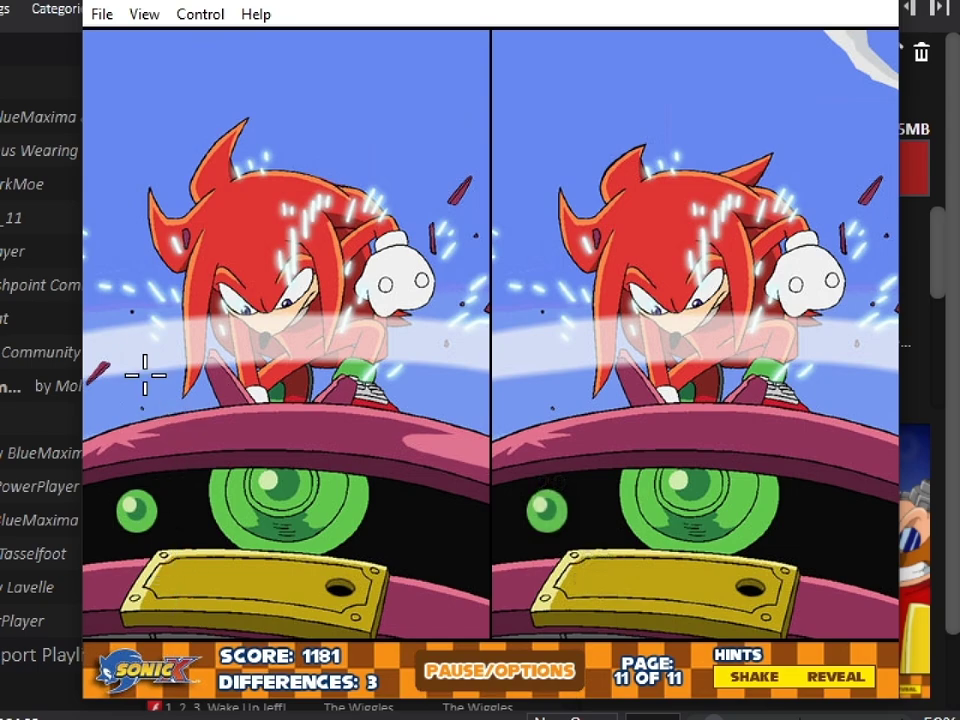
pyautogui.click(101, 369)
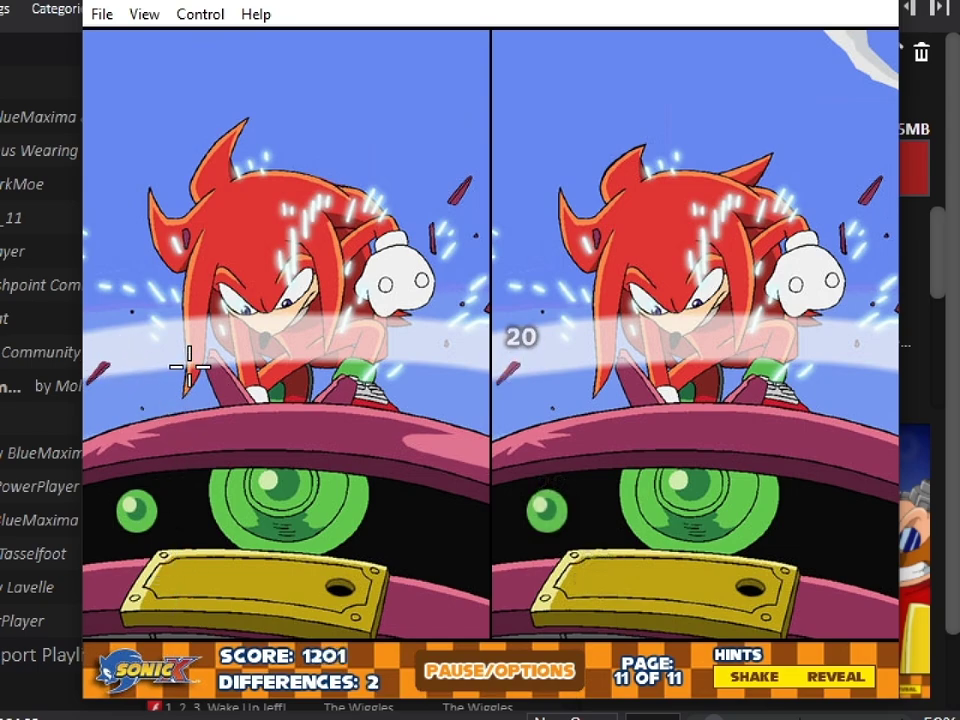
pyautogui.click(216, 150)
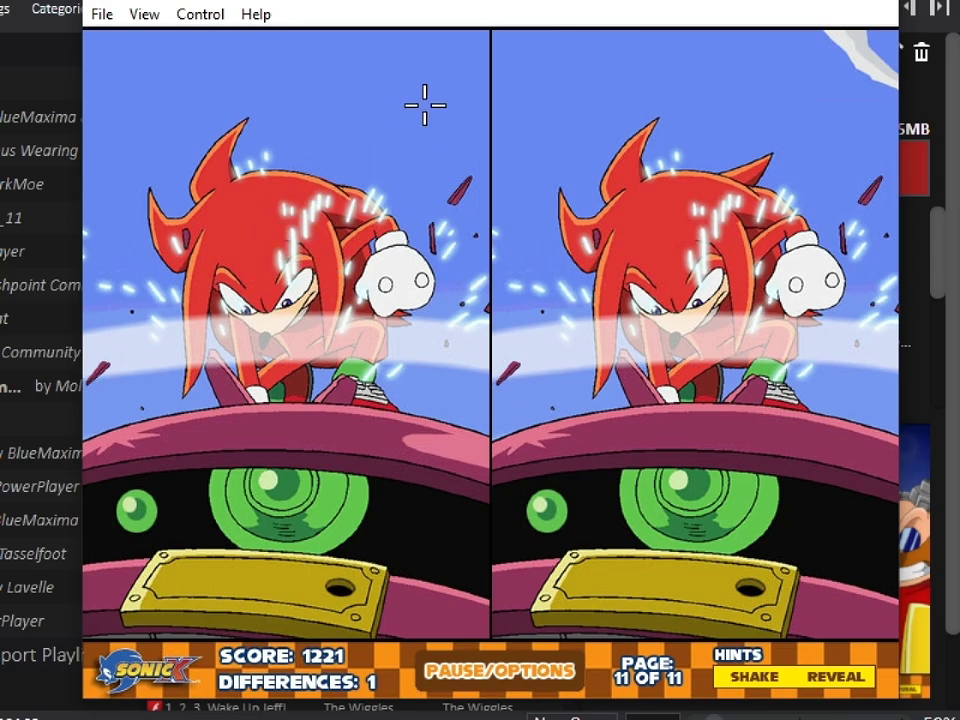
pyautogui.click(452, 47)
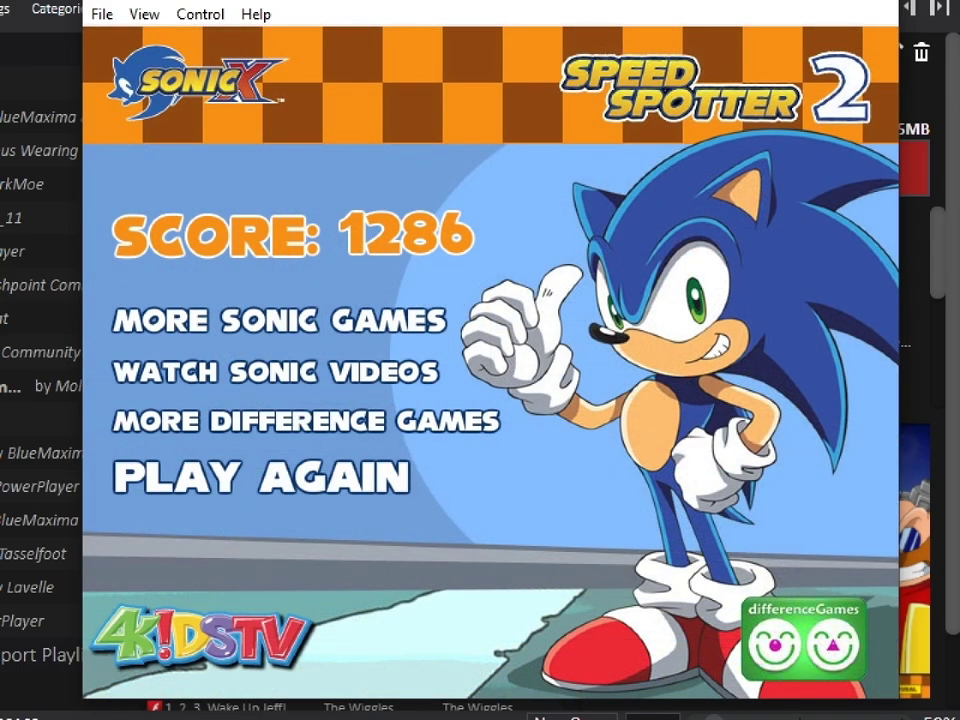